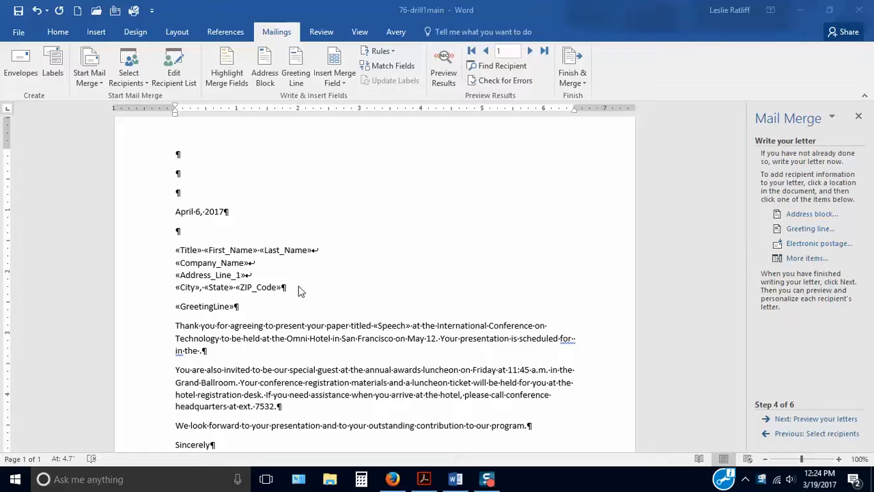
# Insert the Time merge field after "Your presentation is scheduled for" in the first body paragraph
pyautogui.scroll(-2, 388, 276)
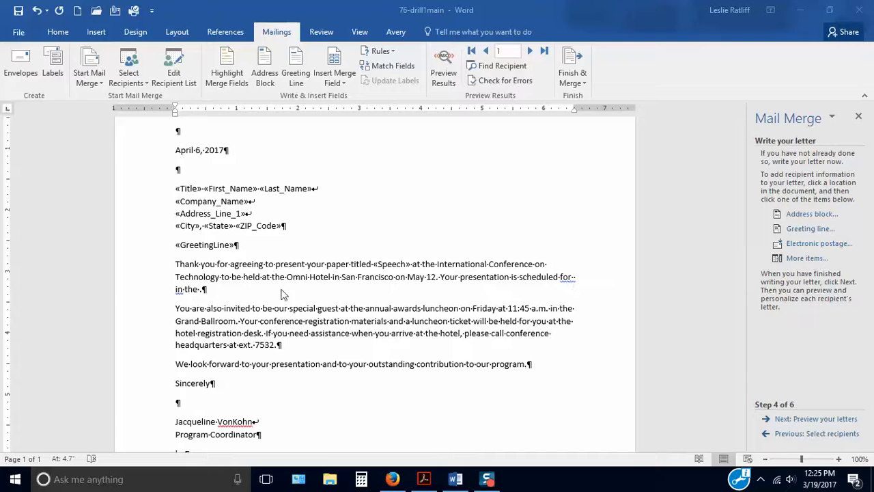
pyautogui.click(576, 277)
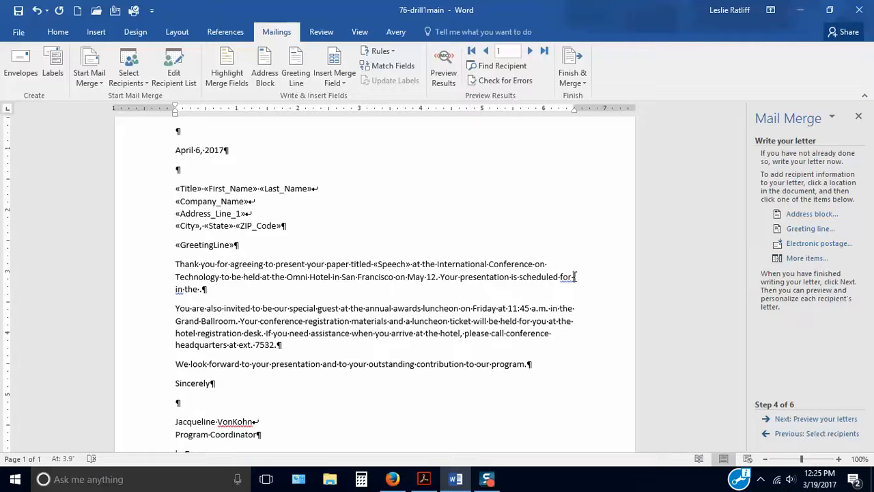
pyautogui.click(806, 260)
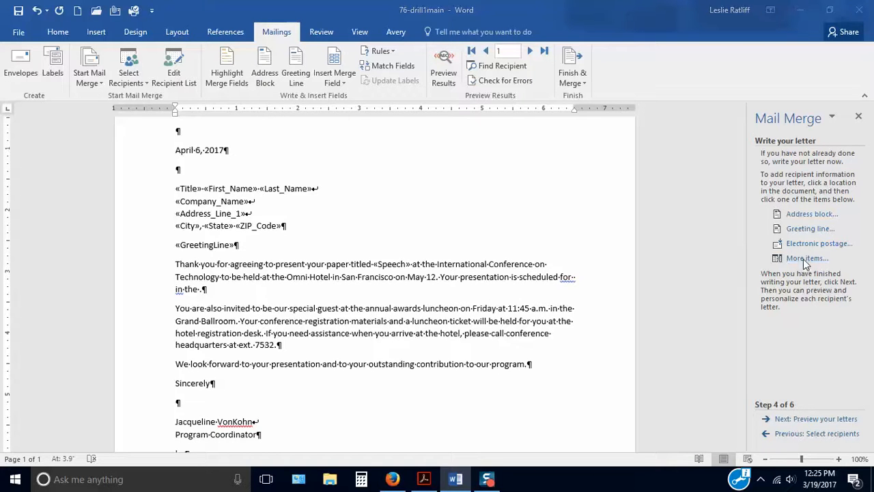
pyautogui.click(362, 251)
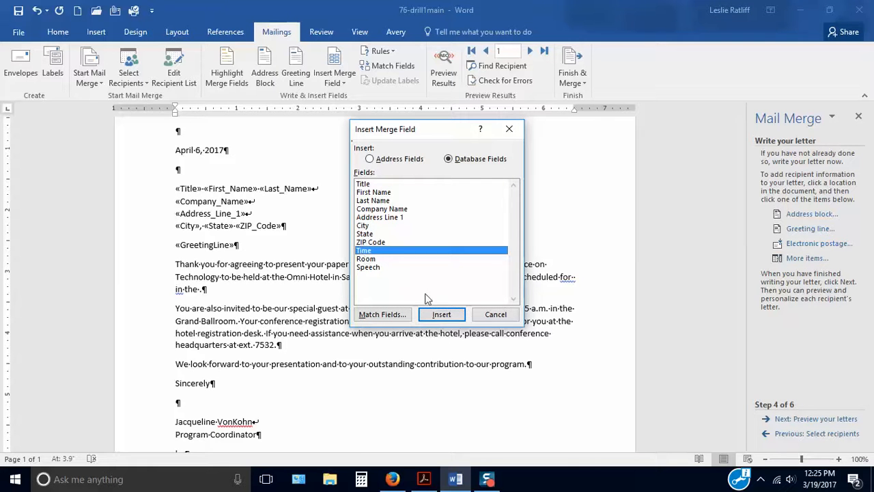
pyautogui.click(441, 315)
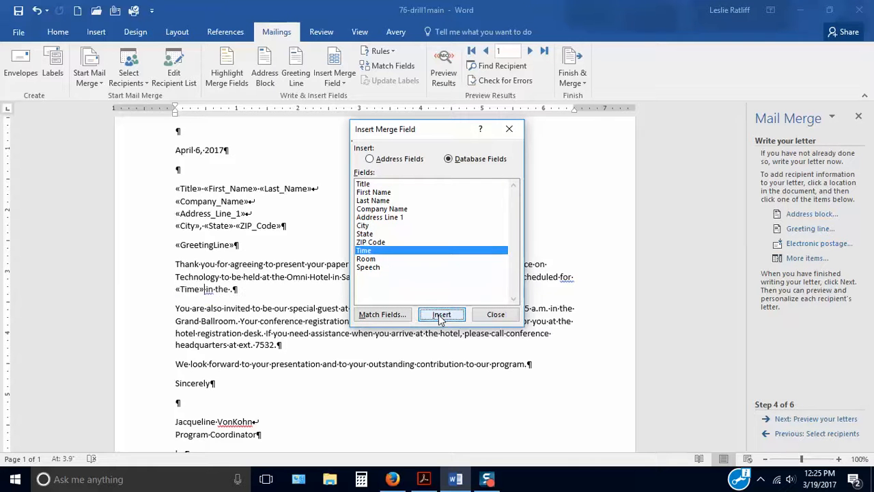
pyautogui.click(496, 315)
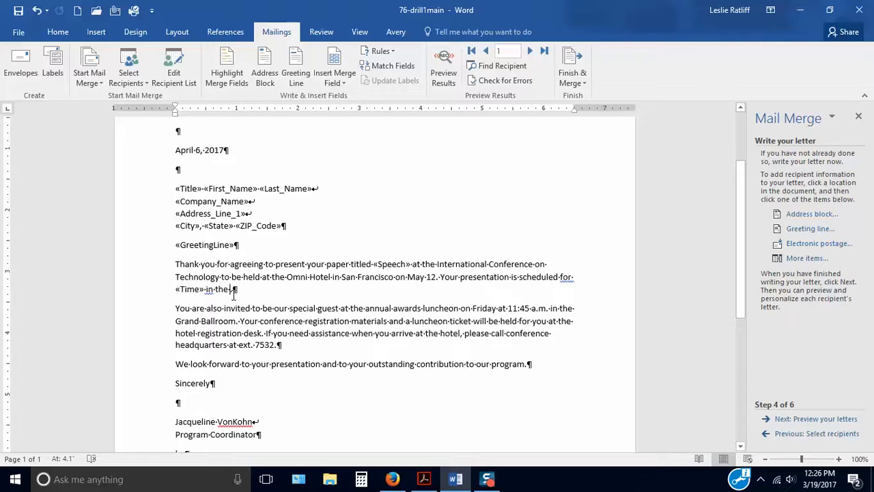
# Insert the Room merge field after "in the", directly before the period ending the first body paragraph
pyautogui.click(796, 260)
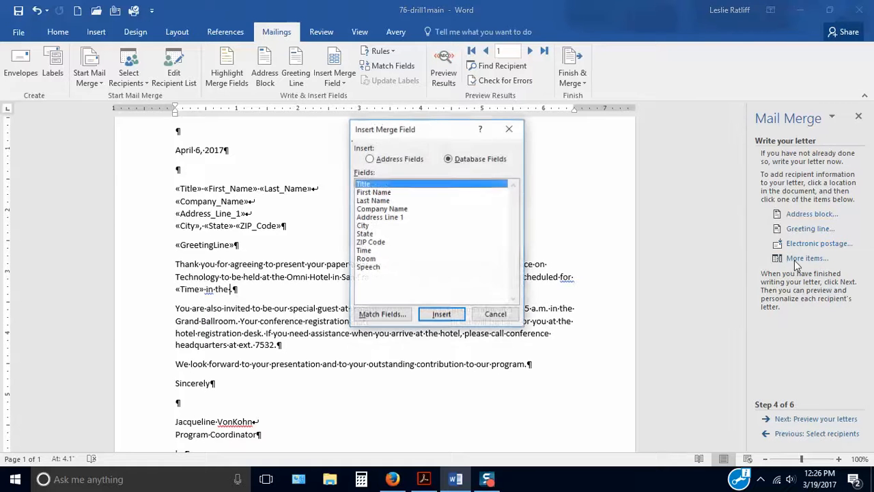
pyautogui.click(364, 260)
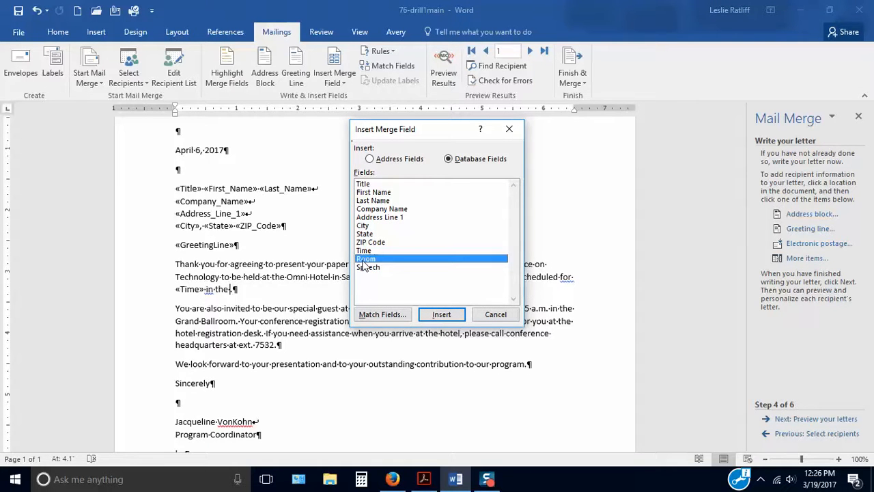
pyautogui.click(441, 315)
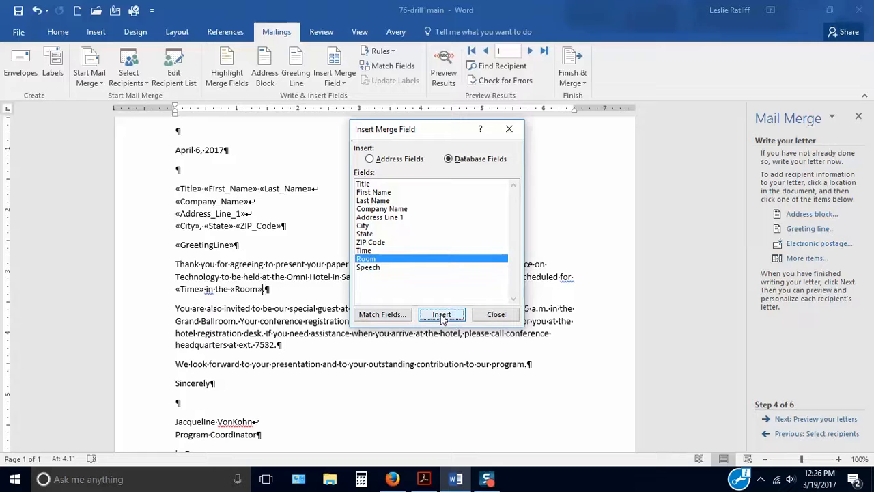
pyautogui.click(496, 315)
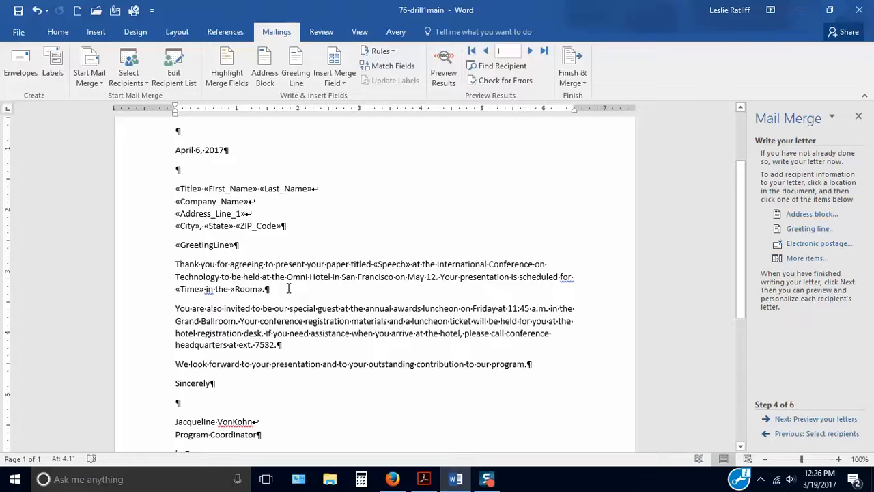
pyautogui.write('.')
pyautogui.click(569, 277)
# Insert the Title merge field at the start of the paragraph beginning "We look forward to your presentation"
pyautogui.scroll(-3, 383, 368)
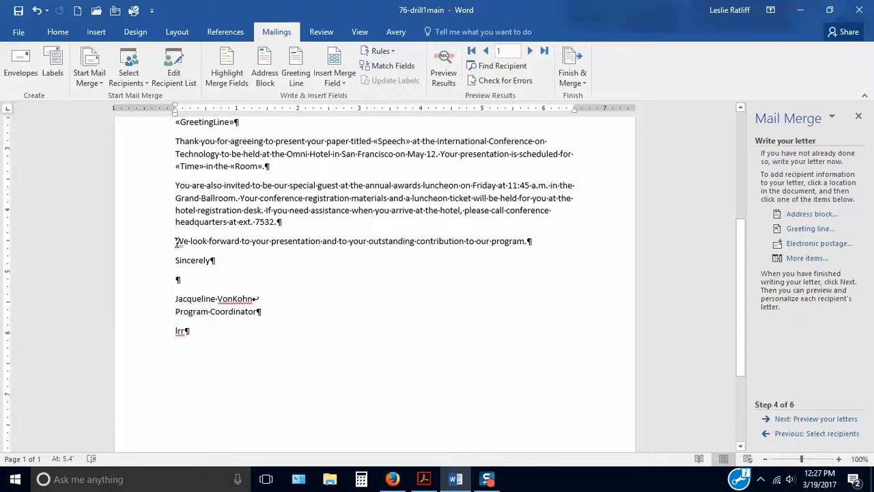
pyautogui.click(176, 241)
pyautogui.click(804, 260)
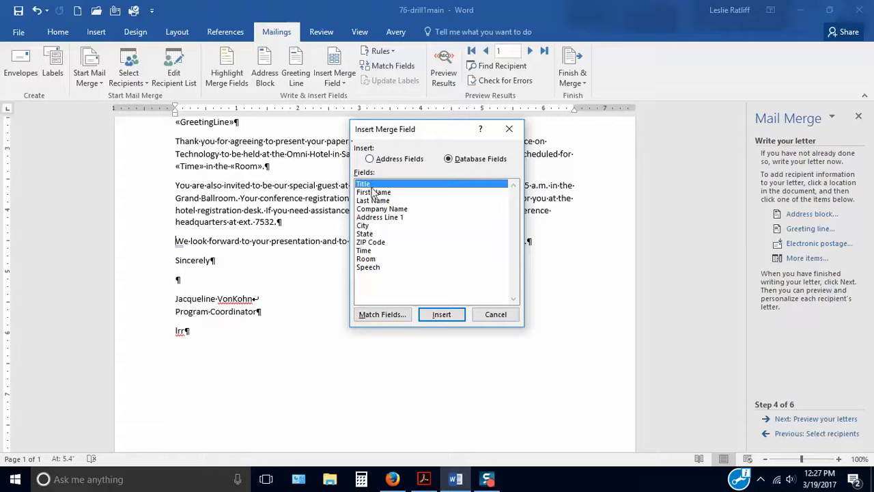
pyautogui.click(442, 314)
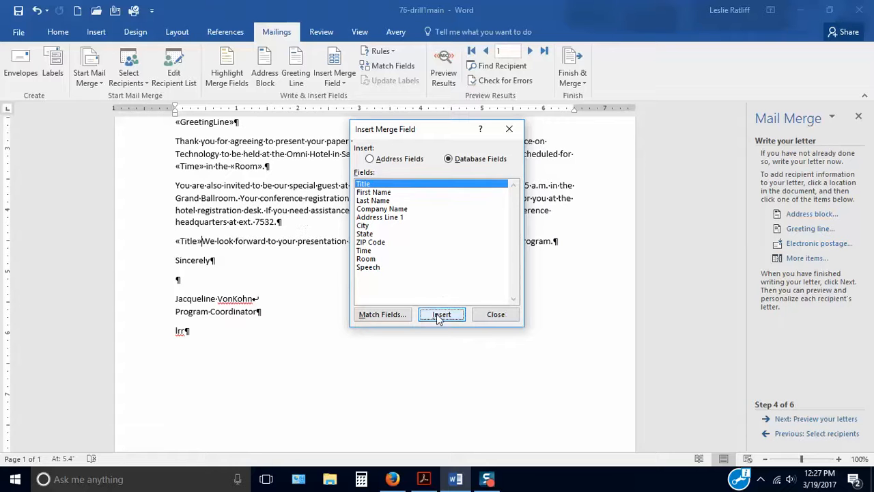
pyautogui.click(504, 317)
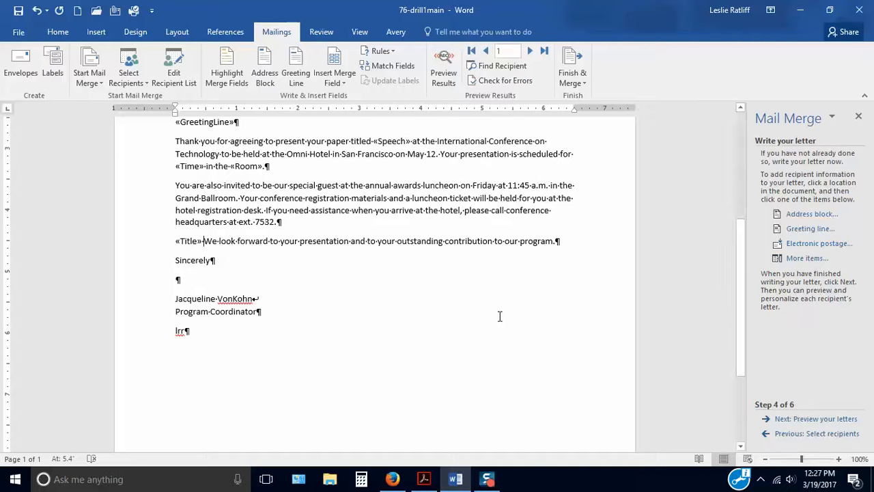
# Insert the Last Name merge field after Title in the closing paragraph, add a comma, and change "We" to lowercase "we"
pyautogui.click(807, 261)
pyautogui.click(369, 200)
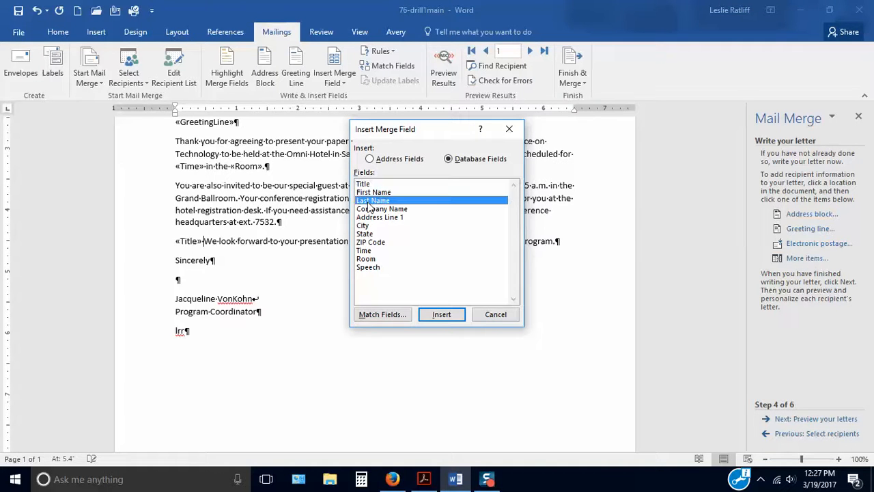
pyautogui.click(441, 315)
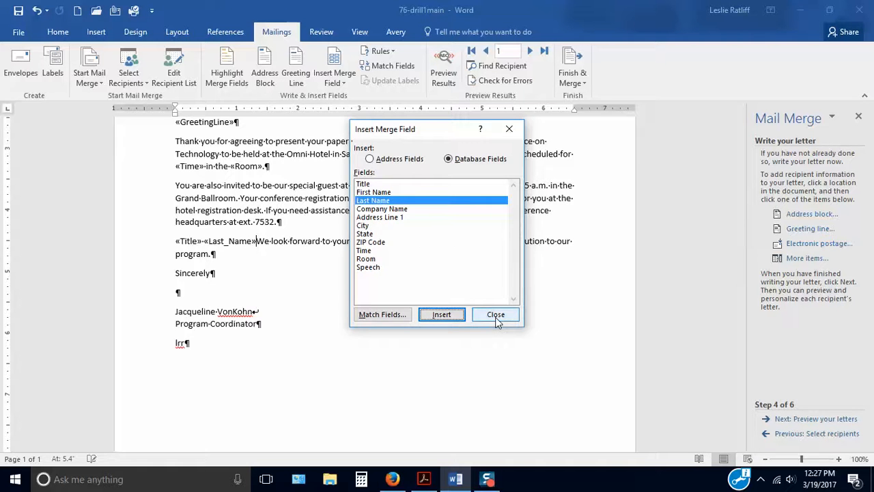
pyautogui.click(496, 318)
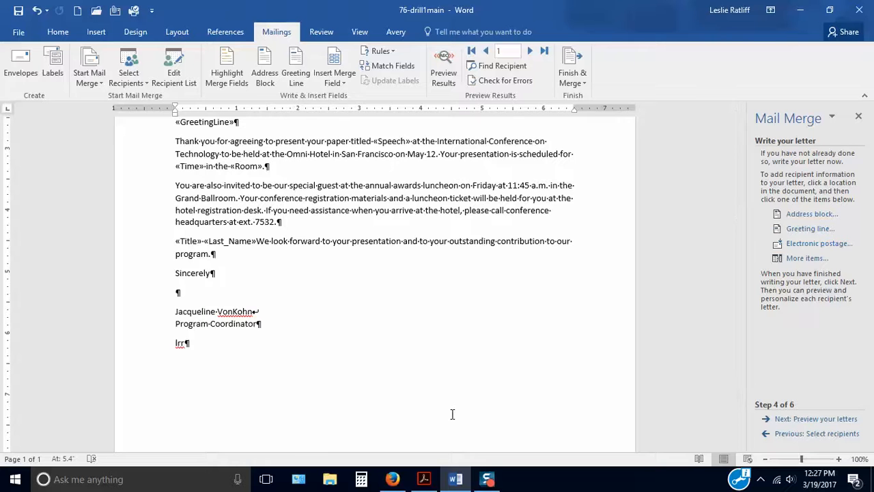
pyautogui.write(',')
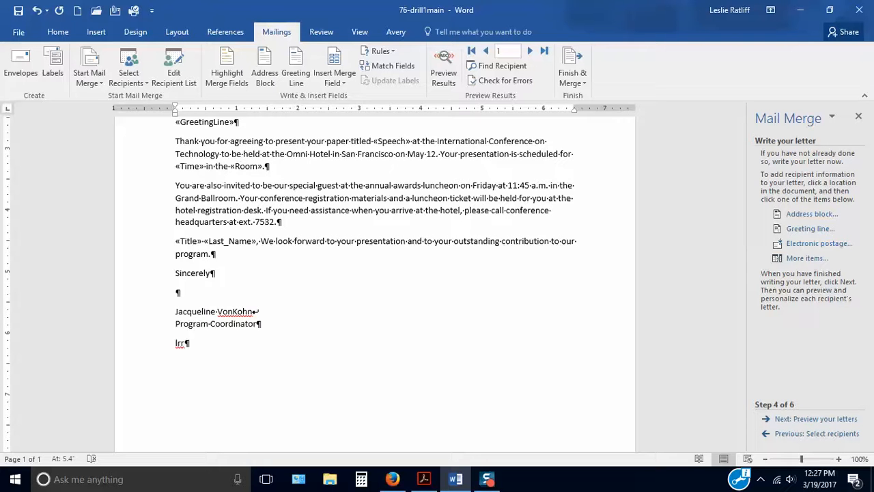
pyautogui.press('Delete')
pyautogui.write('w')
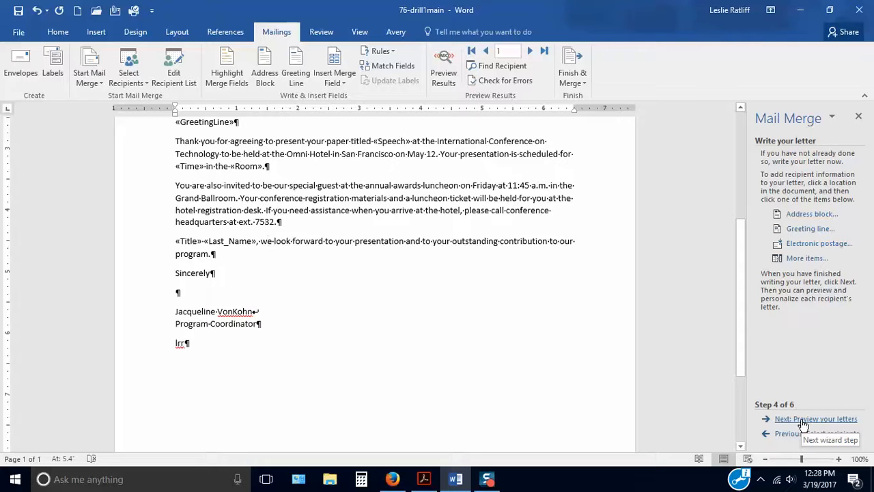
# Advance the mail merge to previewing the letters and review the first recipient's letter from address to signature block
pyautogui.click(804, 422)
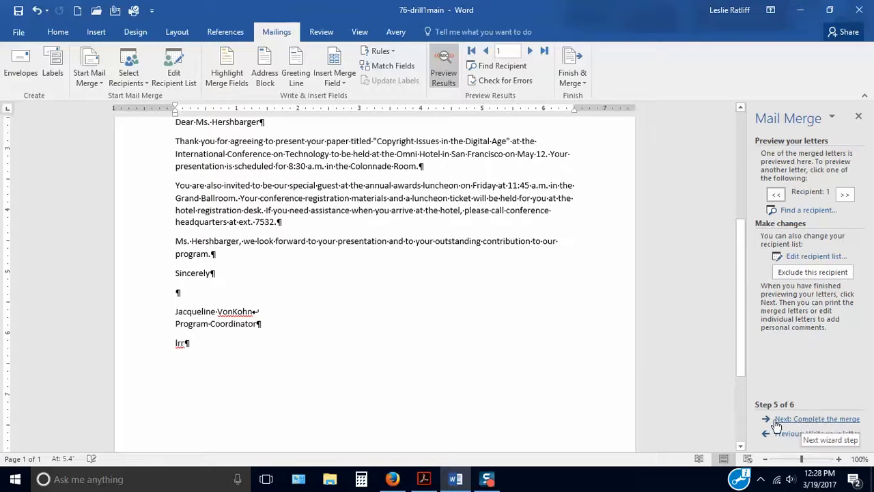
pyautogui.scroll(3, 490, 376)
pyautogui.scroll(3, 490, 376)
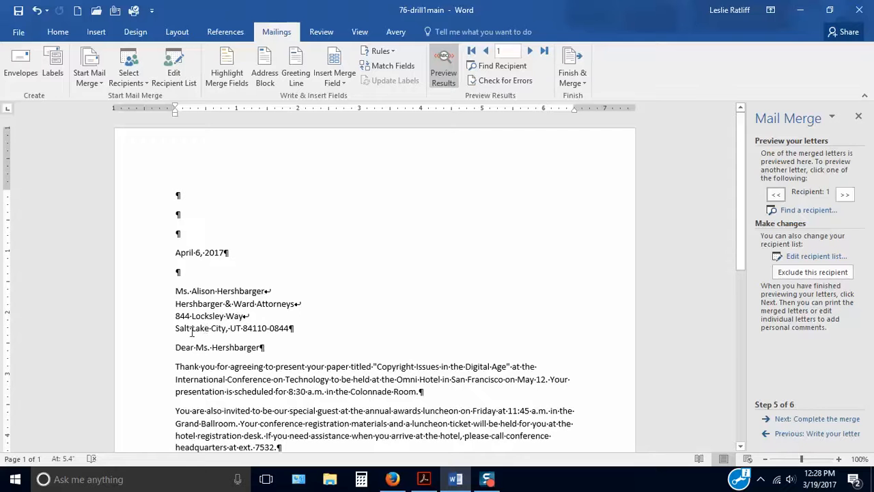
pyautogui.scroll(-2, 276, 356)
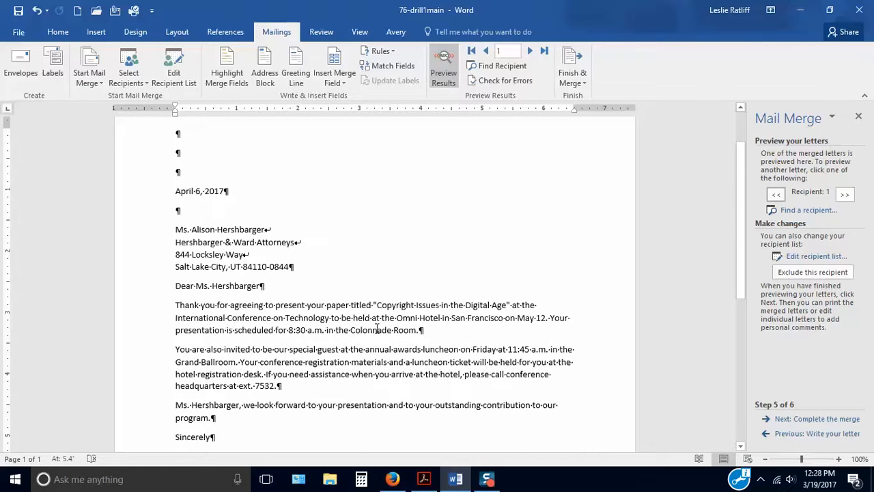
pyautogui.scroll(-3, 383, 342)
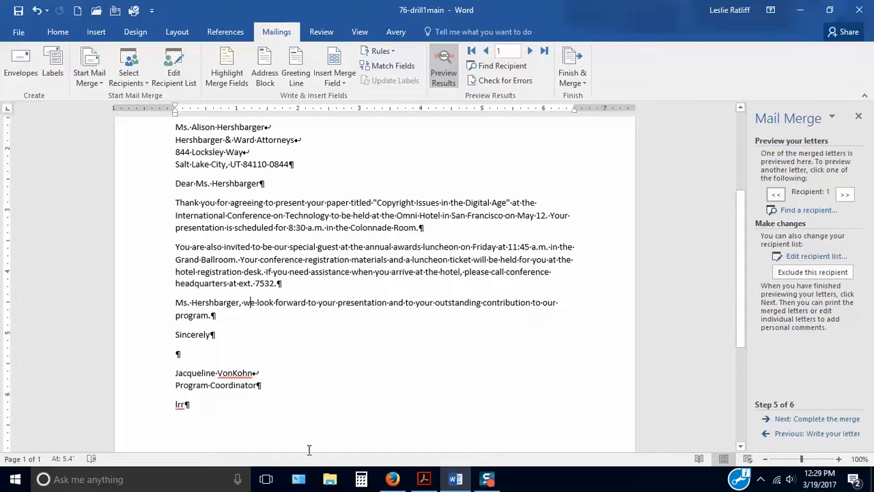
pyautogui.scroll(3, 298, 295)
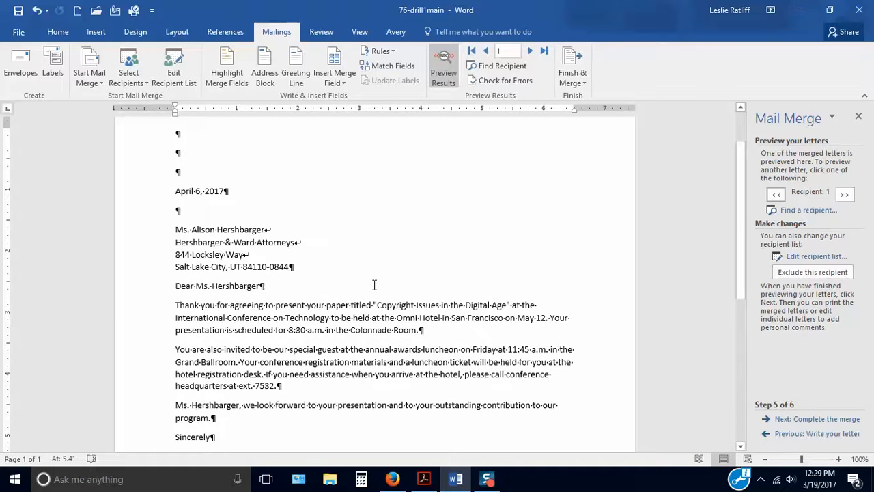
pyautogui.scroll(-8, 372, 291)
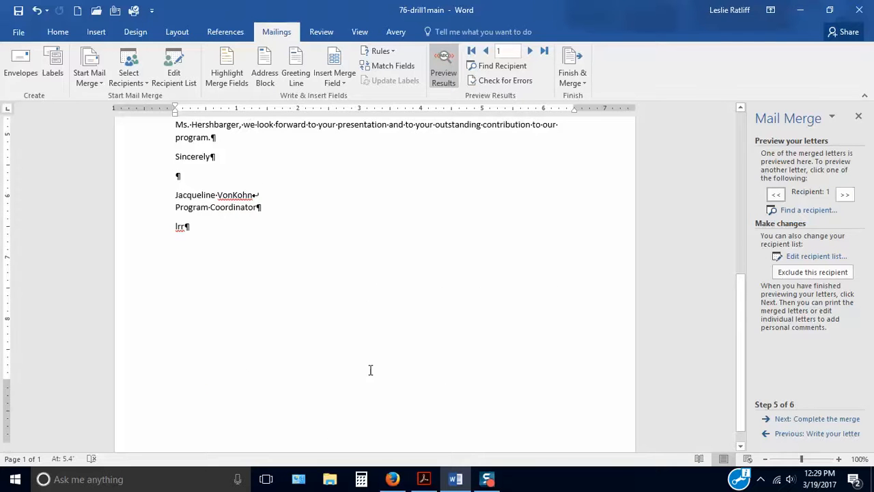
pyautogui.scroll(-1, 369, 355)
pyautogui.scroll(4, 406, 340)
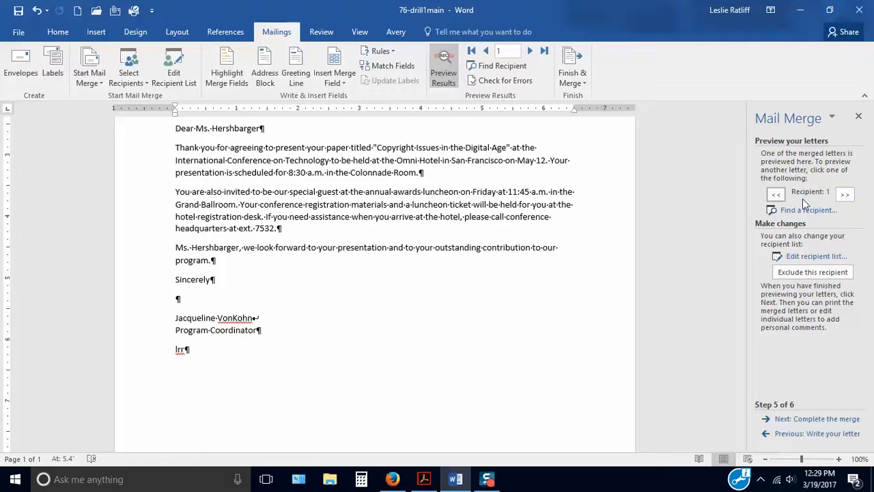
# Preview the second recipient's letter and review its address, greeting and merged body text
pyautogui.click(847, 196)
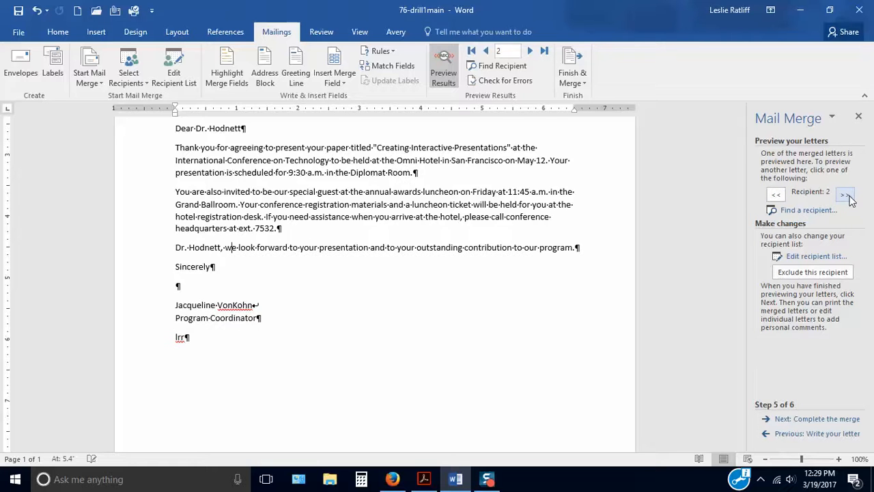
pyautogui.scroll(5, 560, 304)
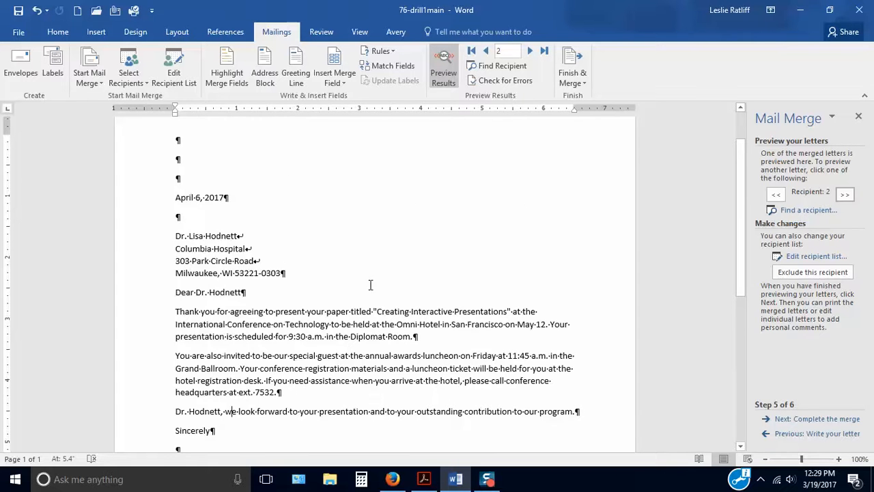
pyautogui.scroll(-3, 370, 285)
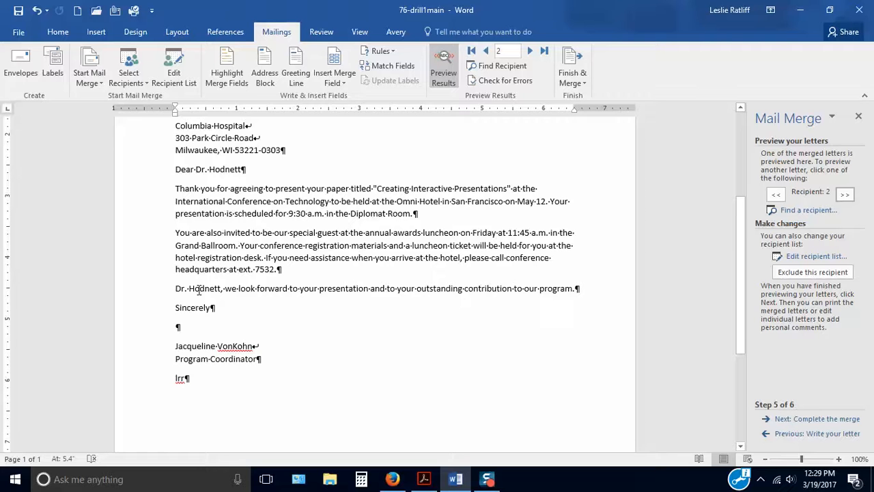
# Preview the third recipient's letter and examine its merged fields and layout down to the end of the page
pyautogui.click(846, 196)
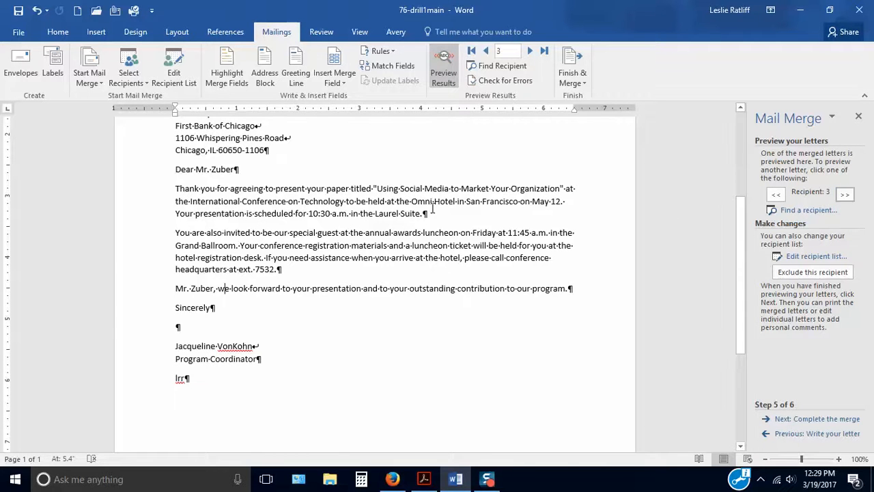
pyautogui.scroll(1, 316, 171)
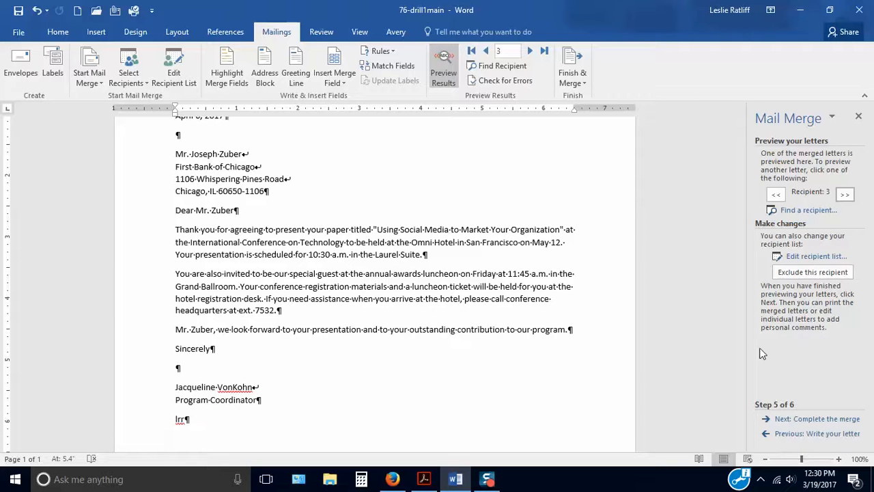
pyautogui.scroll(-3, 321, 310)
pyautogui.scroll(7, 322, 310)
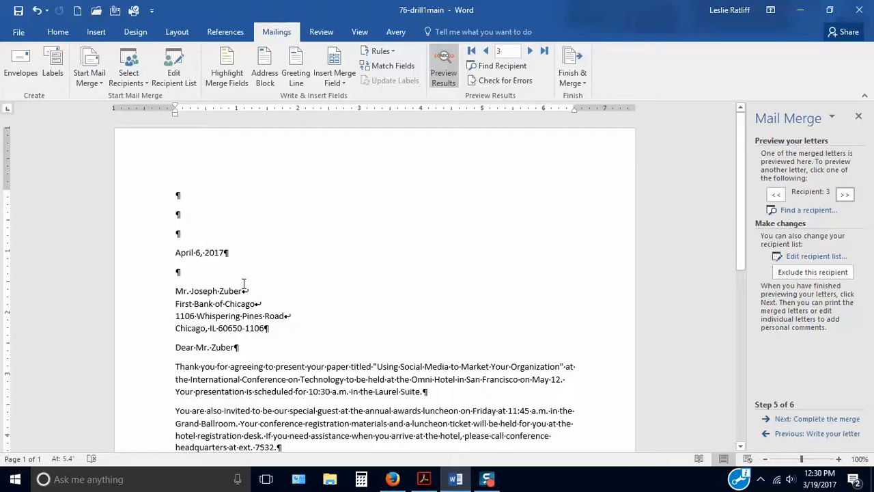
pyautogui.scroll(-7, 340, 260)
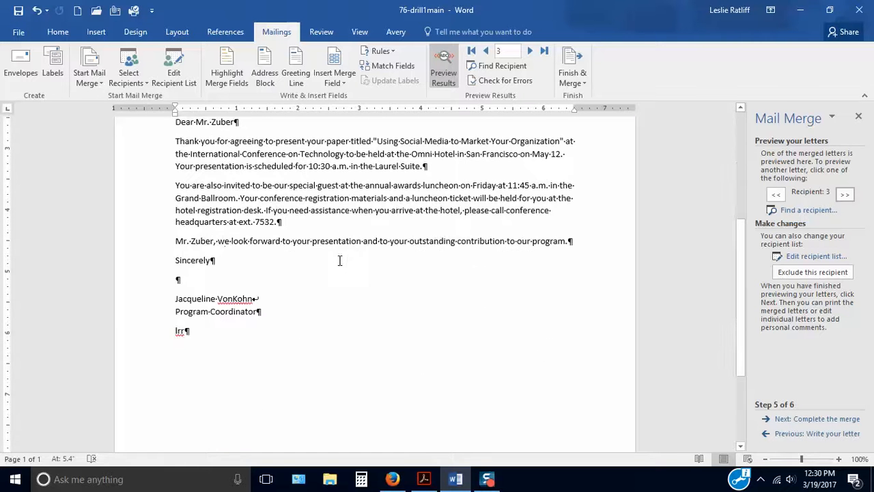
pyautogui.scroll(-4, 339, 261)
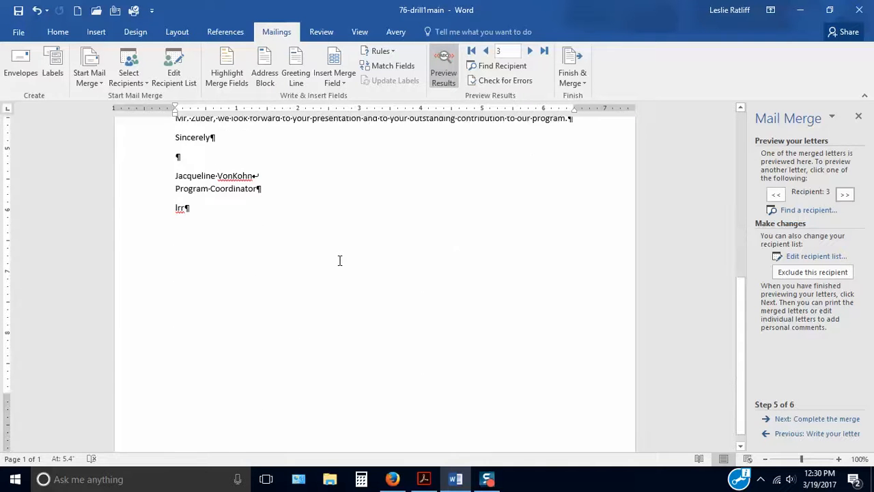
pyautogui.scroll(-1, 340, 260)
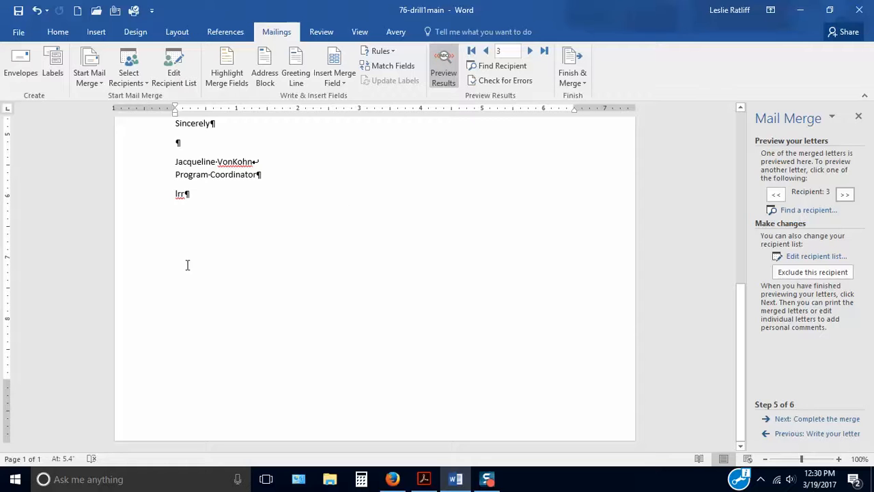
# Advance to completing the merge and merge all records into a new document of individual letters
pyautogui.click(810, 419)
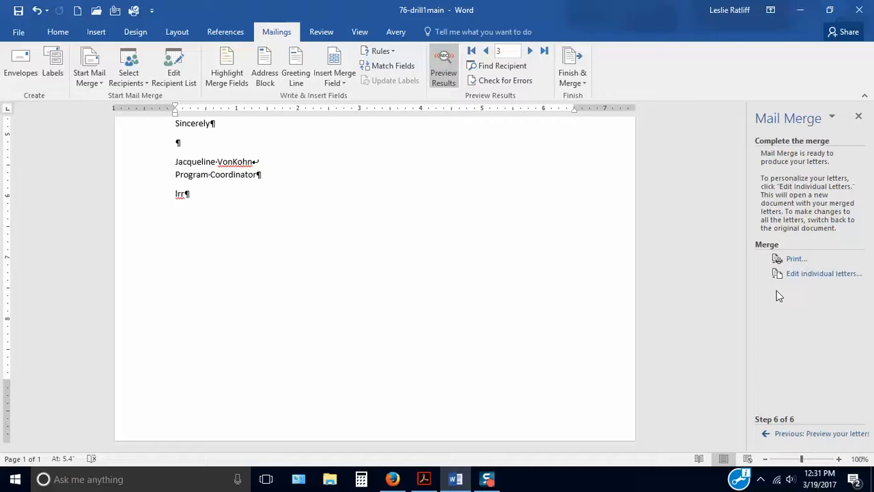
pyautogui.click(818, 276)
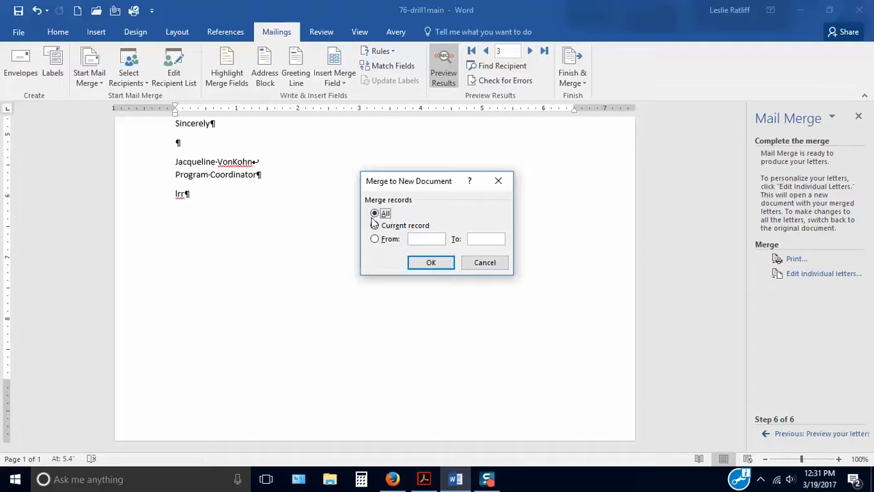
pyautogui.click(432, 263)
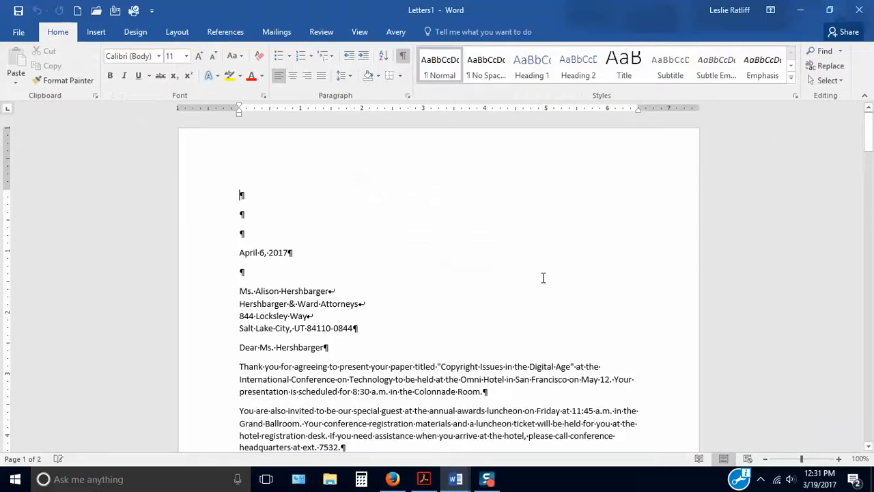
# Review the merged letters page by page, comparing the third recipient's letter with the final "Dear Sir or Madam" letter
pyautogui.scroll(-1, 543, 278)
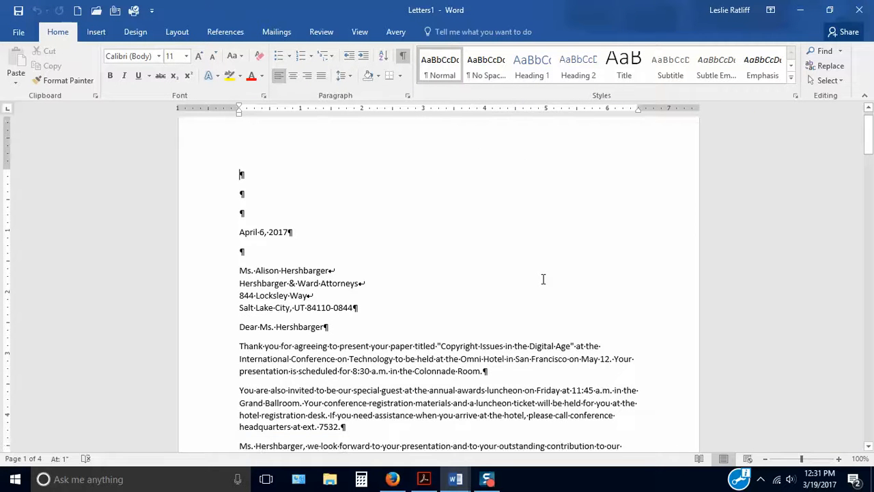
pyautogui.scroll(-5, 543, 278)
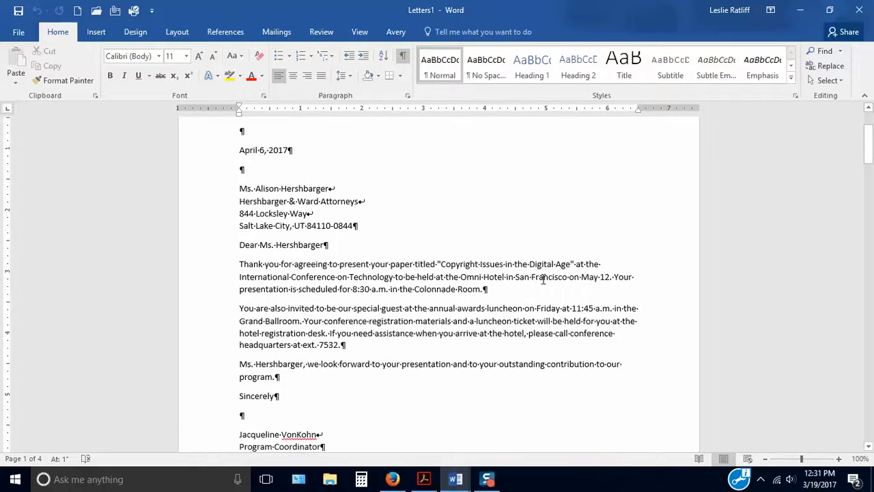
pyautogui.scroll(-6, 544, 278)
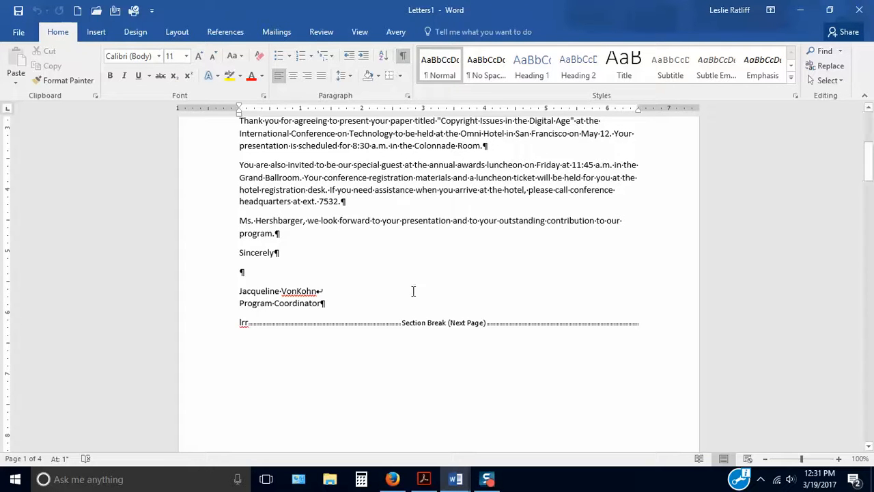
pyautogui.scroll(-5, 548, 339)
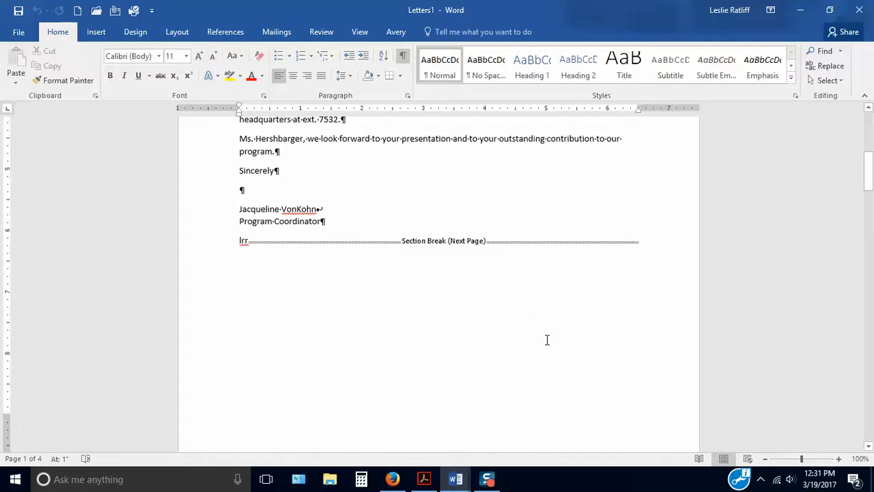
pyautogui.scroll(-10, 547, 339)
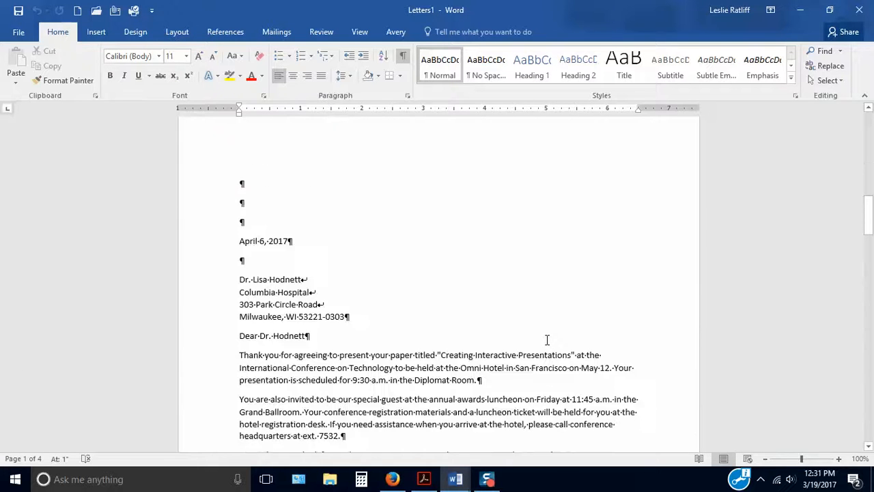
pyautogui.scroll(-3, 547, 340)
pyautogui.scroll(-4, 547, 339)
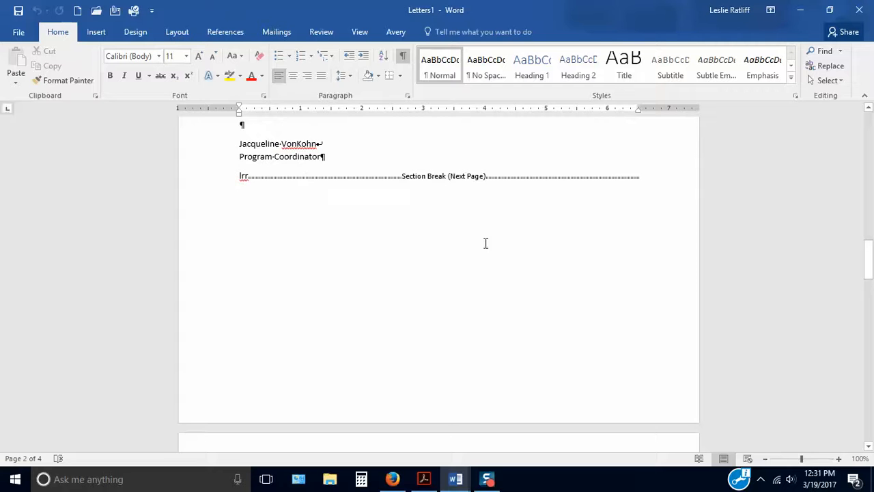
pyautogui.scroll(-10, 540, 308)
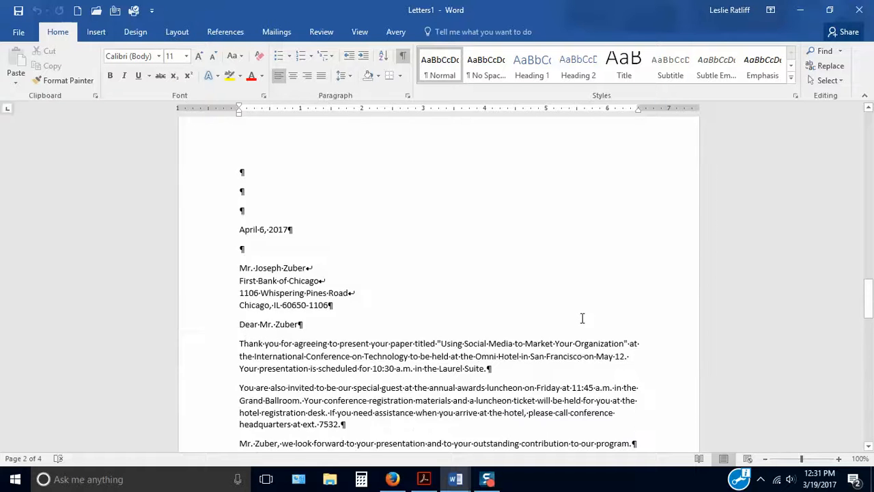
pyautogui.scroll(-5, 583, 319)
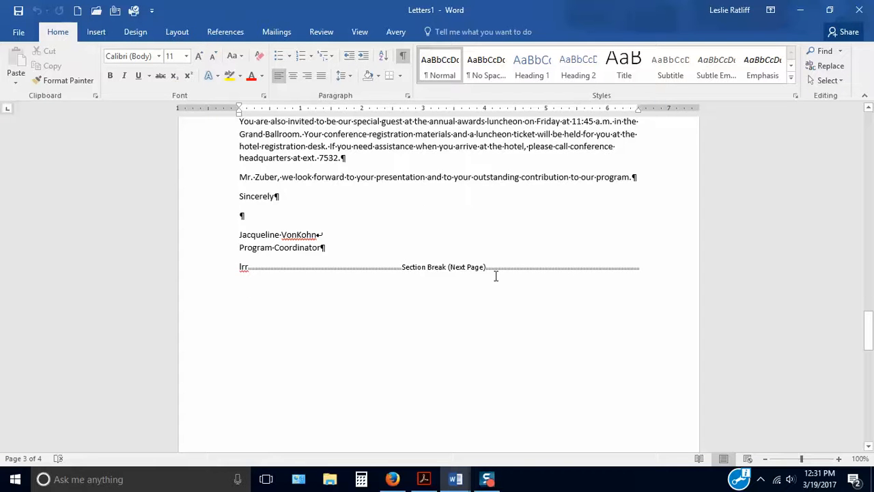
pyautogui.scroll(-12, 496, 273)
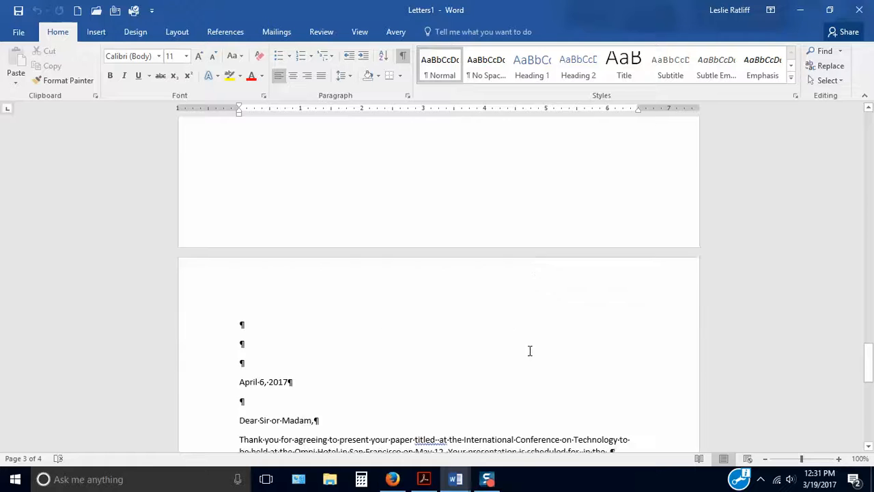
pyautogui.scroll(-3, 528, 351)
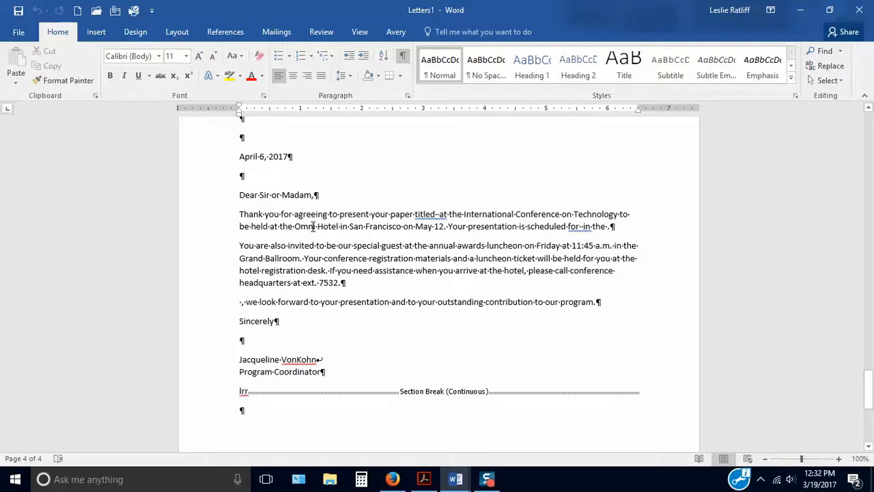
pyautogui.scroll(15, 311, 229)
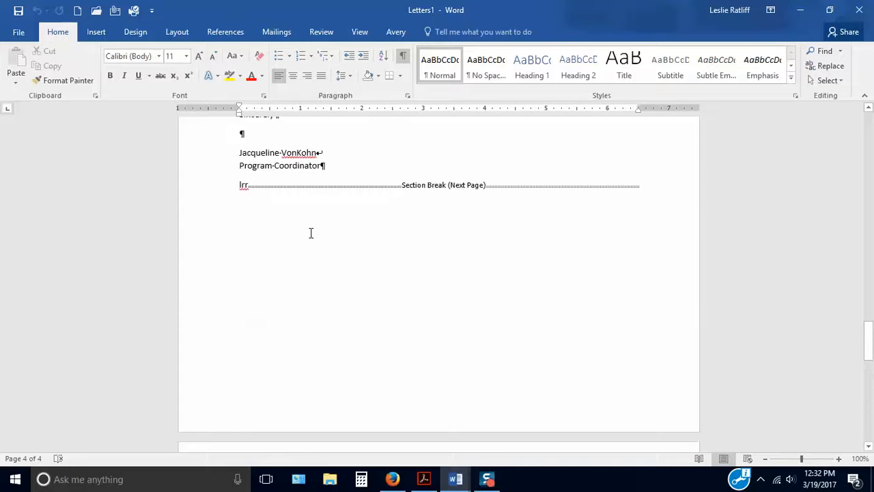
pyautogui.click(282, 227)
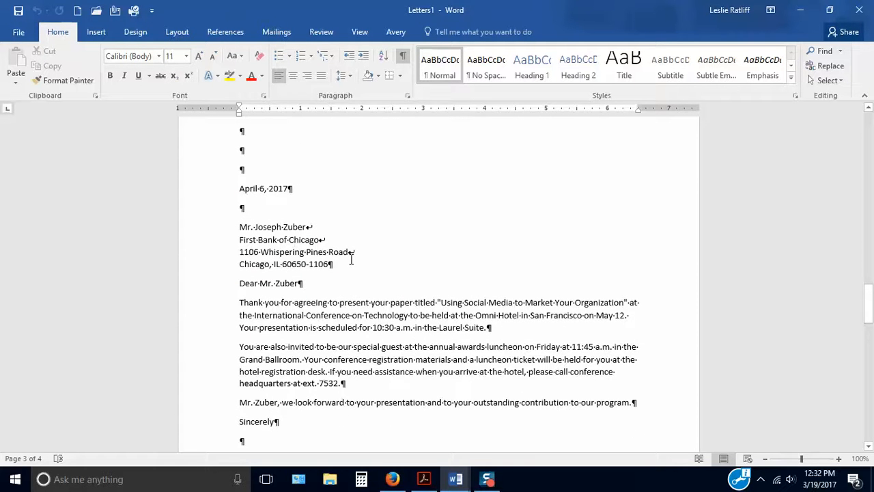
pyautogui.scroll(-10, 355, 267)
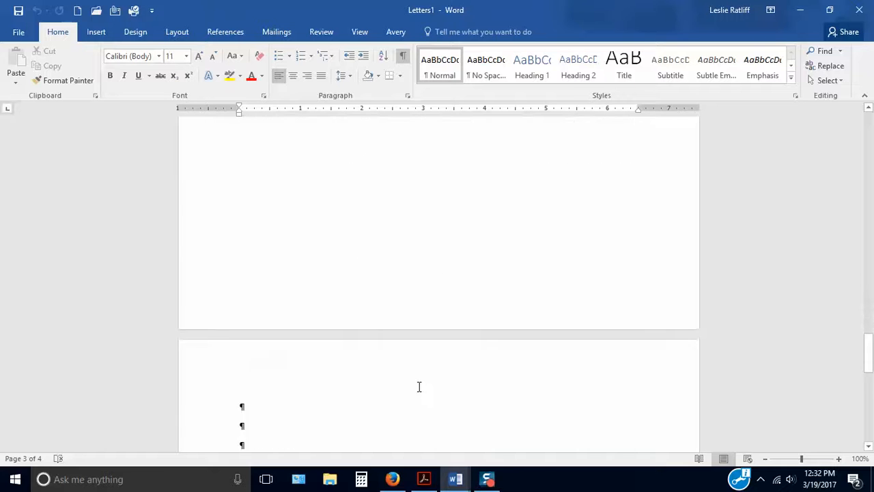
pyautogui.scroll(-8, 419, 387)
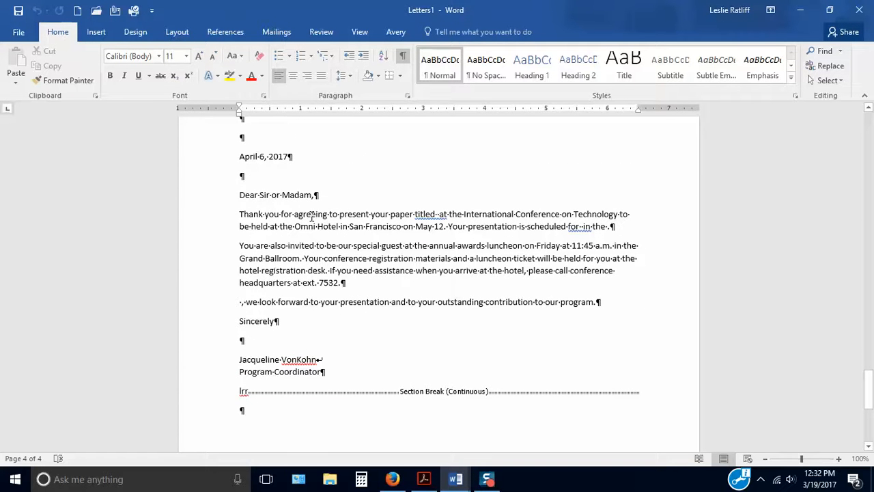
# Delete all content of the extra "Dear Sir or Madam" letter on the fourth page, including its continuous section break
pyautogui.scroll(7, 433, 319)
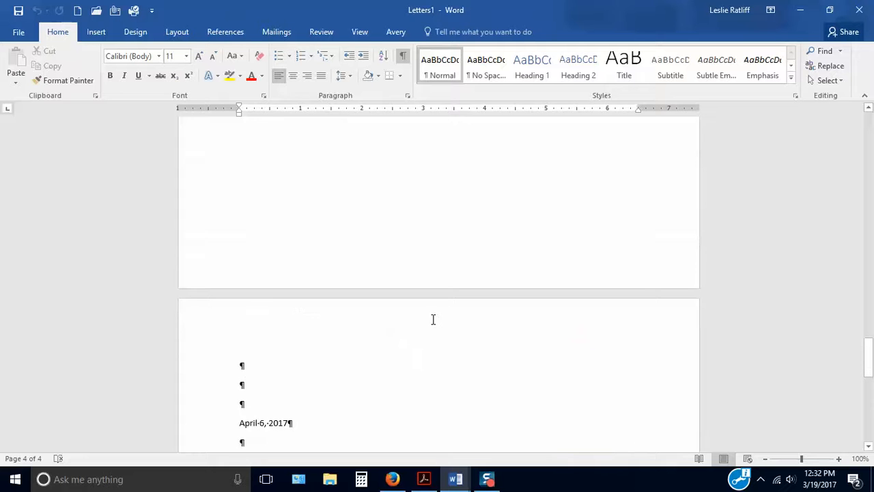
pyautogui.click(239, 365)
pyautogui.press('Delete')
pyautogui.press('Delete')
pyautogui.press('Delete')
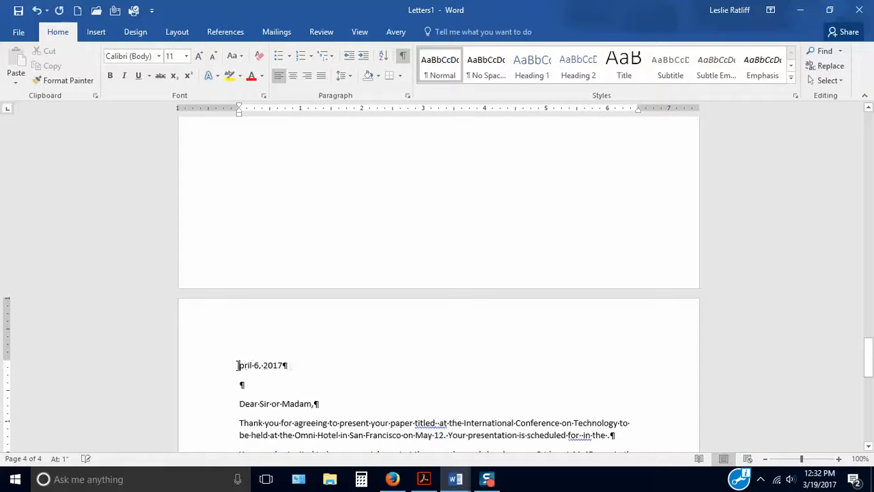
pyautogui.press('Delete')
pyautogui.press('Delete')
pyautogui.press('Delete')
pyautogui.press('Delete')
pyautogui.press('Delete')
pyautogui.press('Delete')
pyautogui.press('Delete')
pyautogui.press('Delete')
pyautogui.press('Delete')
pyautogui.press('Delete')
pyautogui.press('Delete')
pyautogui.press('Delete')
pyautogui.press('Delete')
pyautogui.press('Delete')
pyautogui.press('Delete')
pyautogui.press('Delete')
pyautogui.press('Delete')
pyautogui.press('Delete')
pyautogui.press('Delete')
pyautogui.press('Delete')
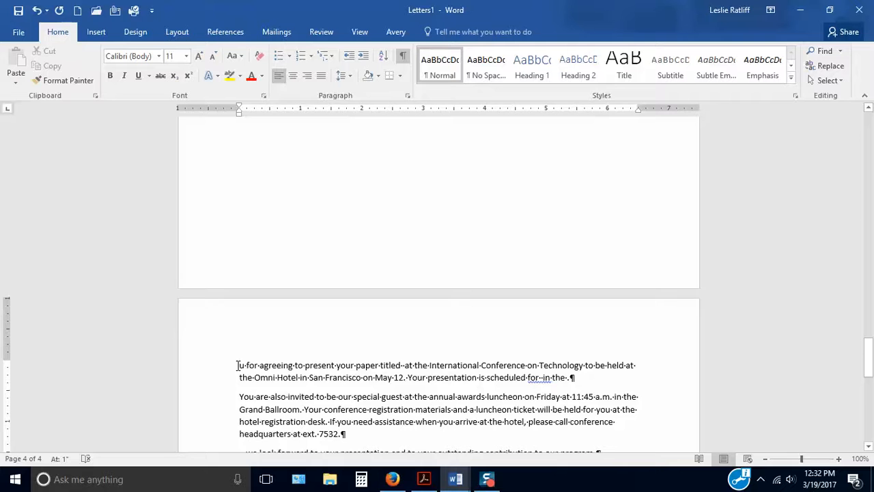
pyautogui.moveTo(238, 366); pyautogui.dragTo(430, 430)
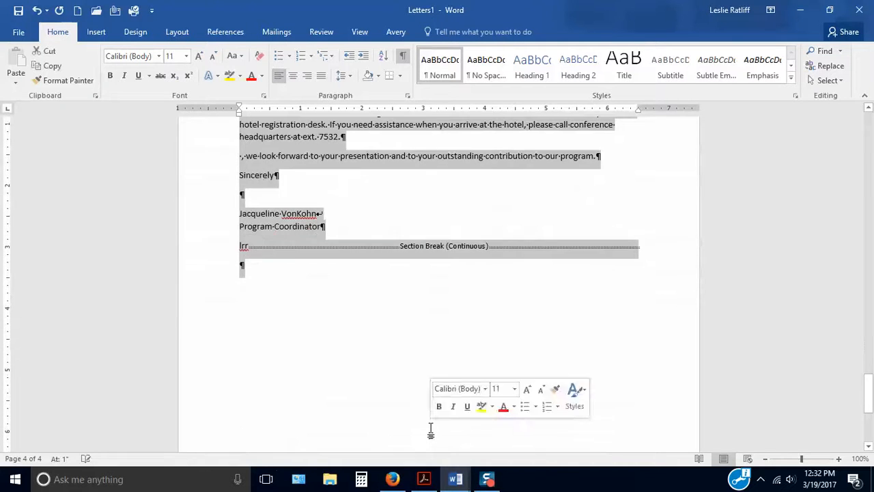
pyautogui.press('Delete')
# Remove the next-page section break after the reference initials of the third letter to eliminate the blank fourth page
pyautogui.scroll(3, 431, 429)
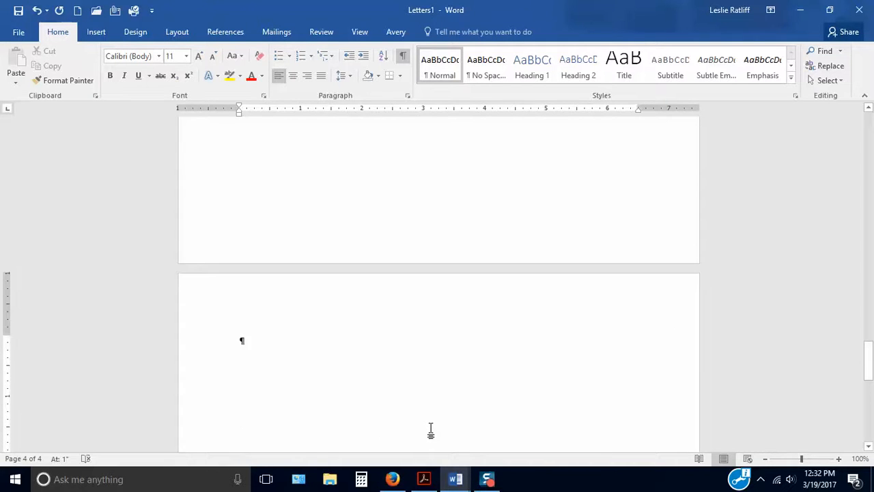
pyautogui.scroll(3, 403, 298)
pyautogui.scroll(2, 402, 298)
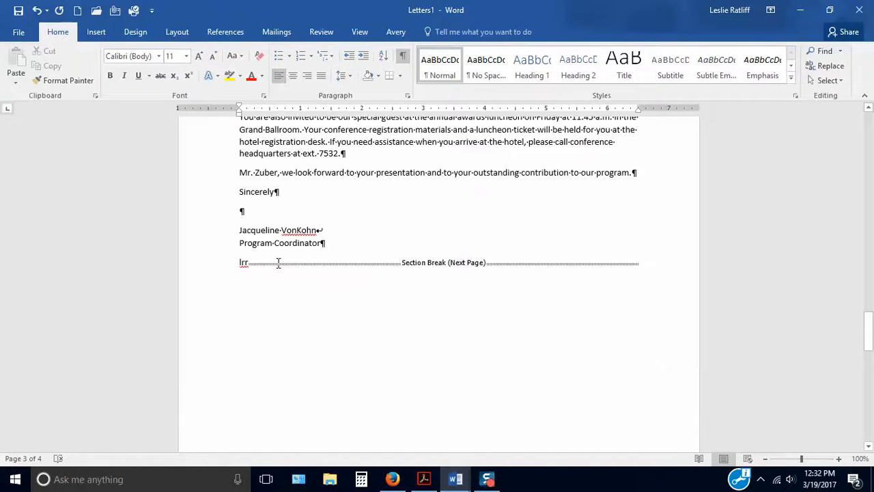
pyautogui.click(272, 263)
pyautogui.press('Delete')
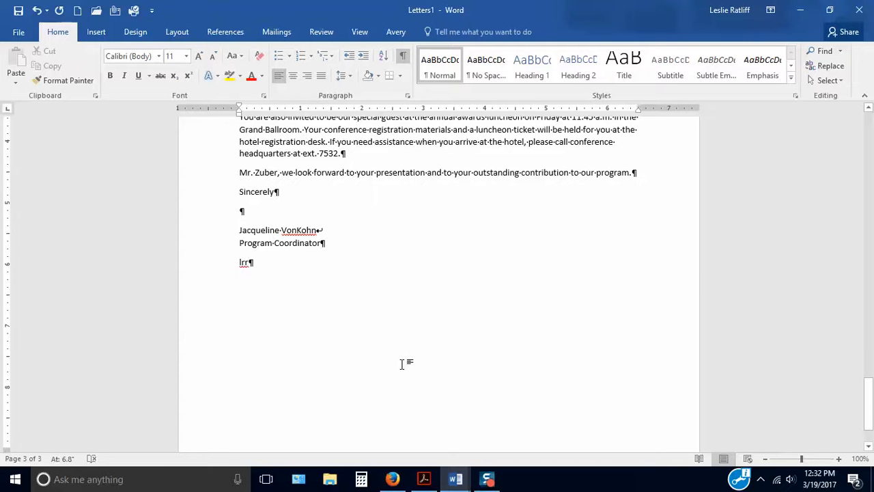
# Check the third letter from date to page end, and return to the beginning of the first letter
pyautogui.scroll(4, 403, 362)
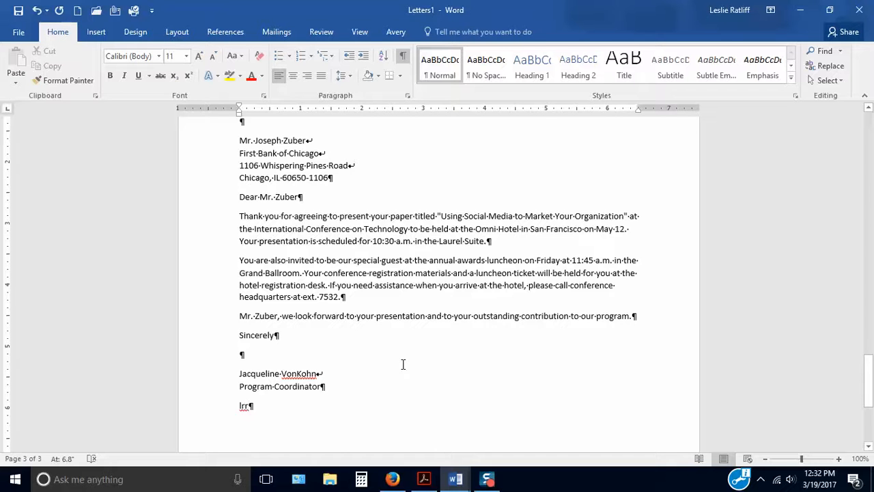
pyautogui.scroll(3, 403, 364)
pyautogui.scroll(-1, 403, 364)
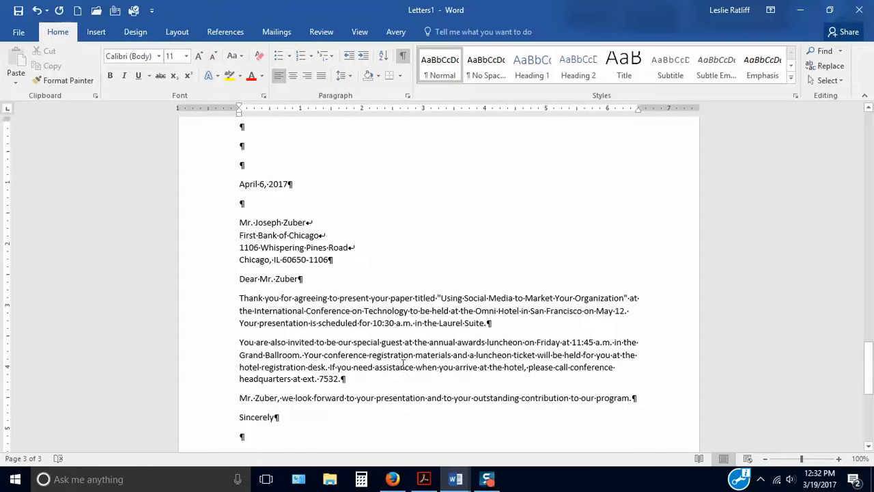
pyautogui.scroll(-2, 403, 364)
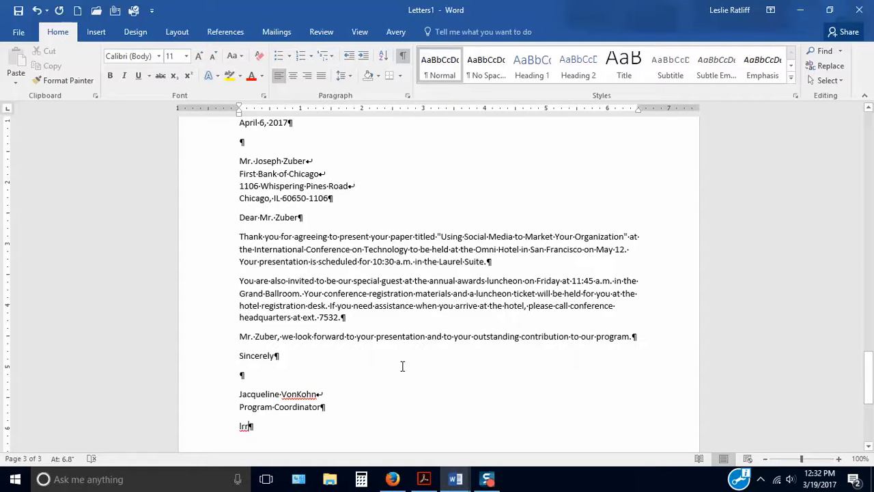
pyautogui.scroll(-6, 402, 367)
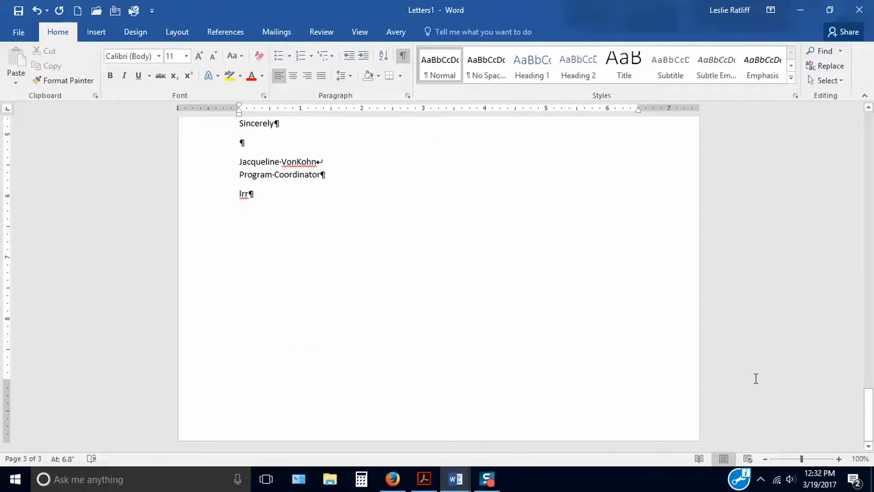
pyautogui.scroll(5, 754, 378)
pyautogui.scroll(4, 755, 380)
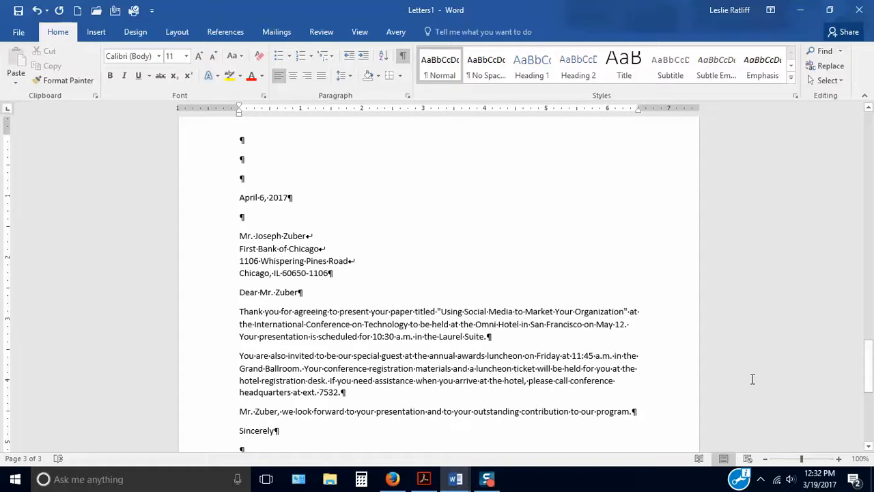
pyautogui.scroll(3, 653, 237)
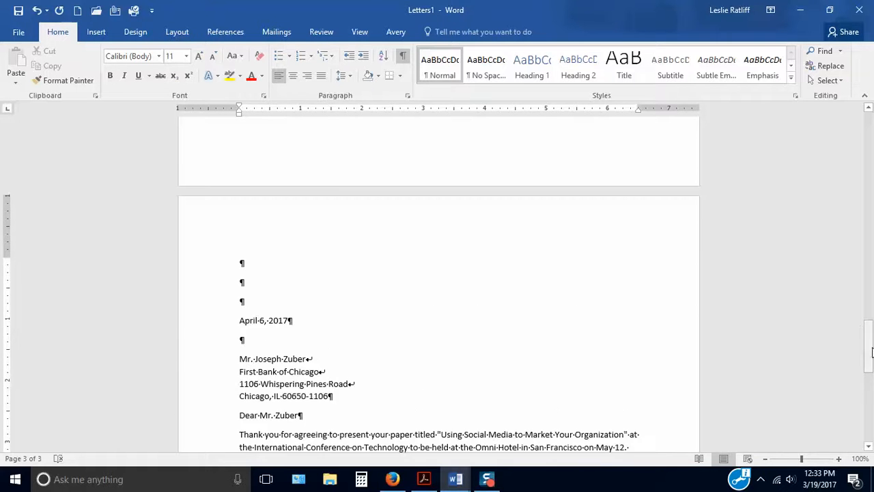
pyautogui.moveTo(868, 349); pyautogui.dragTo(871, 129)
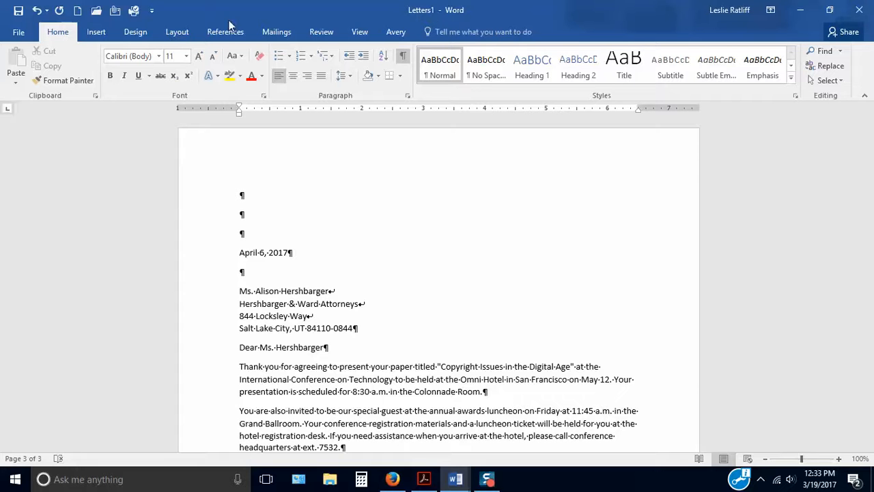
# Save the merged letters as 76-drill1 in the "02 BUSN 1440--Jan 2017--40454 ONLINE" folder on the G: drive
pyautogui.click(20, 33)
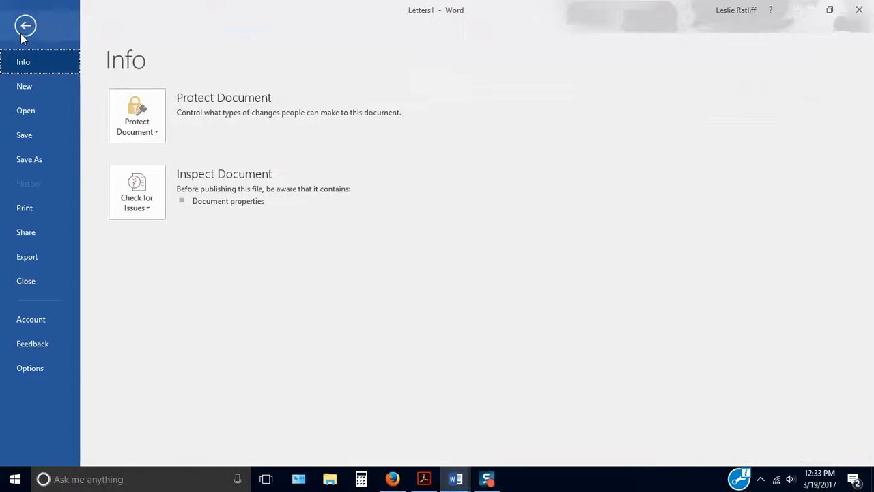
pyautogui.click(14, 162)
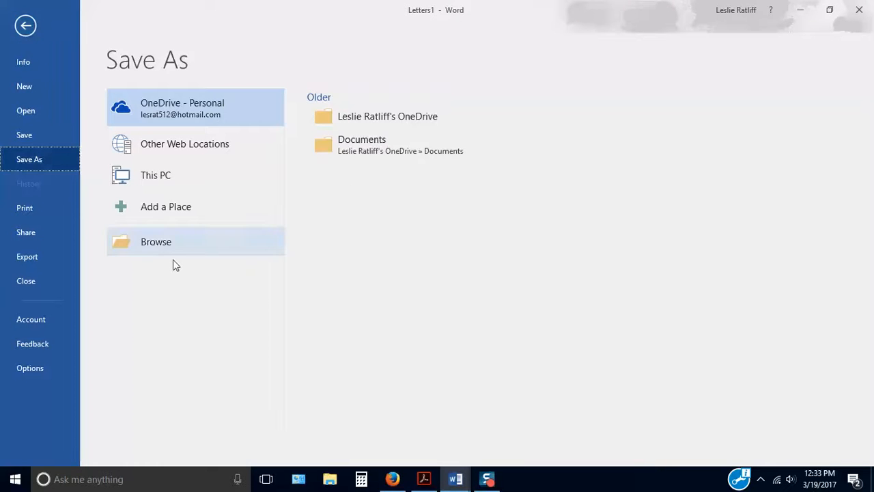
pyautogui.click(152, 242)
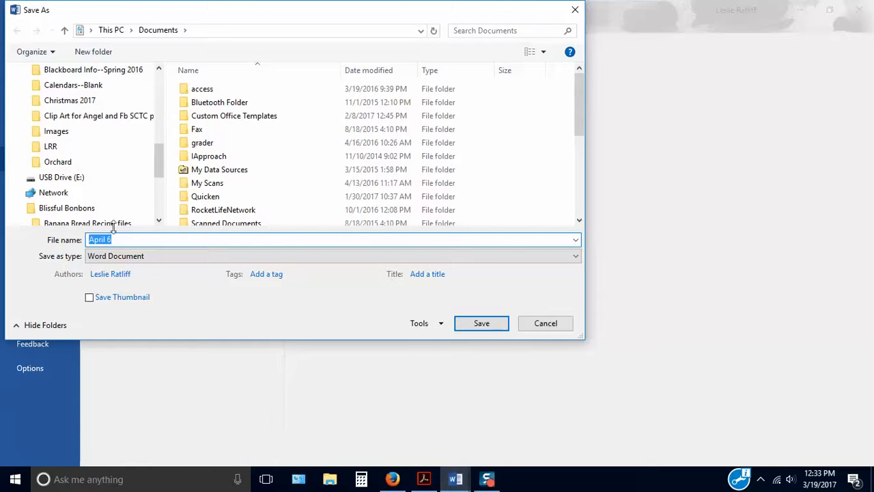
pyautogui.moveTo(156, 167); pyautogui.dragTo(161, 146)
pyautogui.click(80, 132)
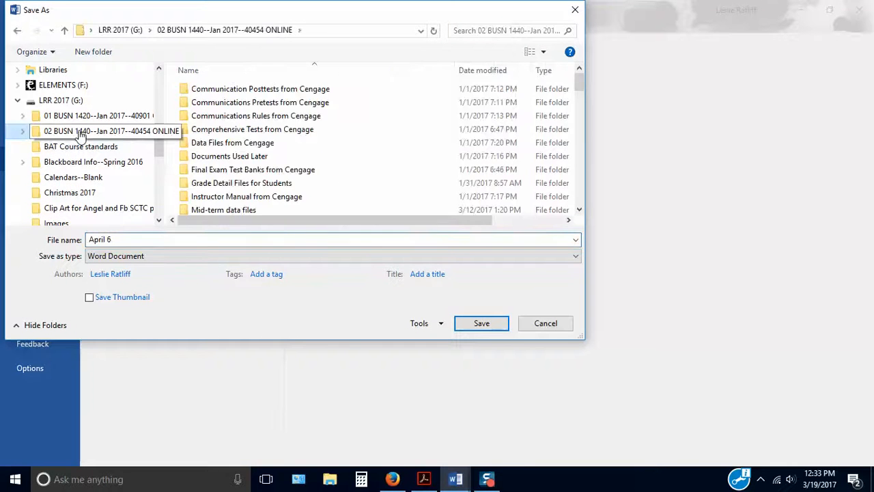
pyautogui.moveTo(116, 239); pyautogui.dragTo(80, 242)
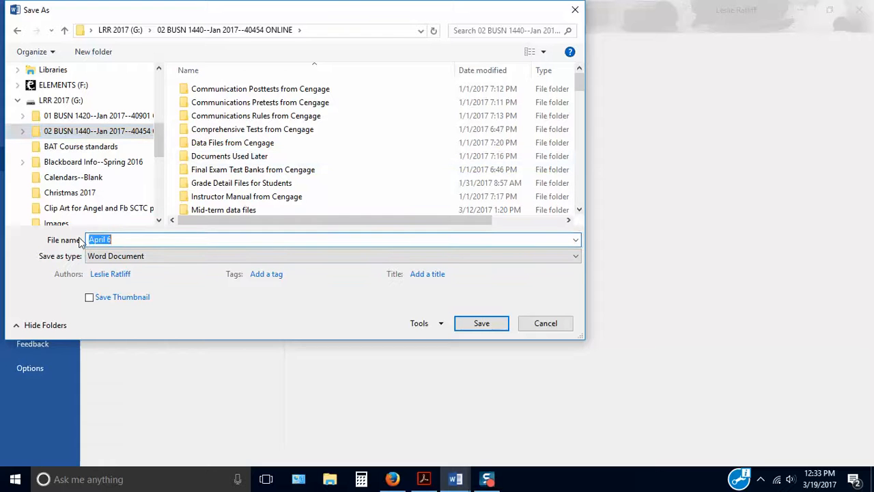
pyautogui.write('76')
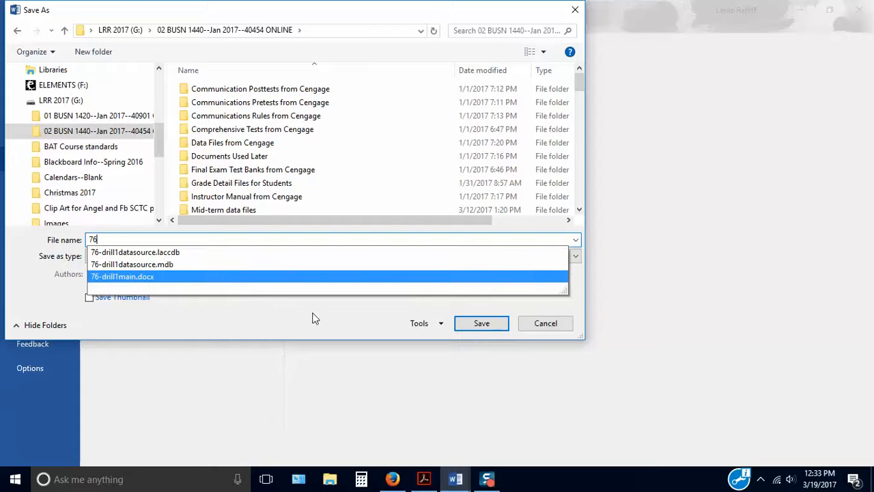
pyautogui.write('-')
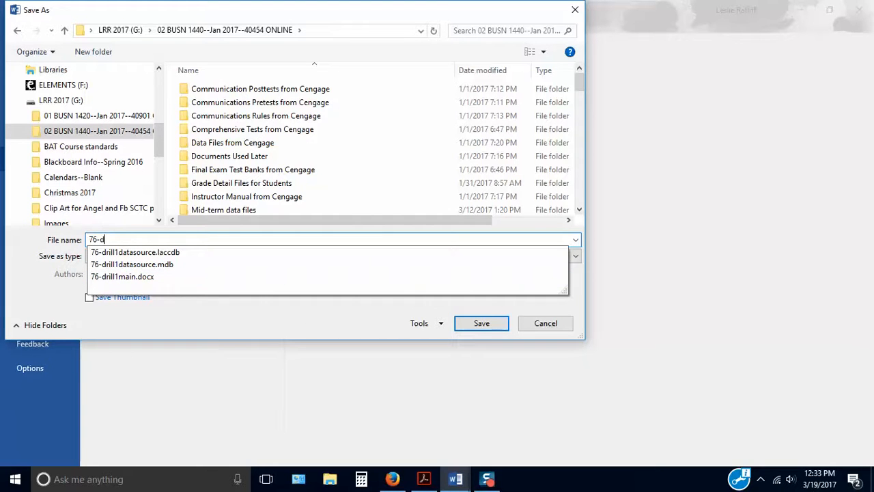
pyautogui.write('drill1')
pyautogui.click(482, 327)
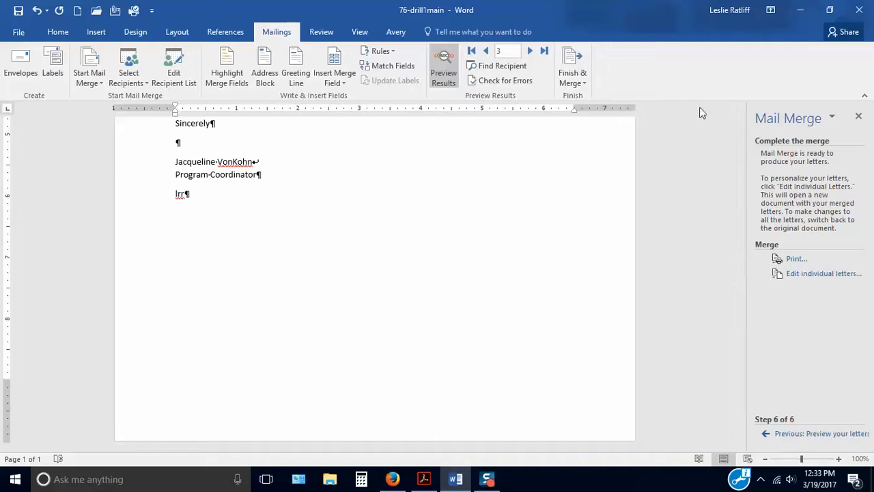
# Close the Mail Merge task pane and the 76-drill1main document
pyautogui.click(858, 117)
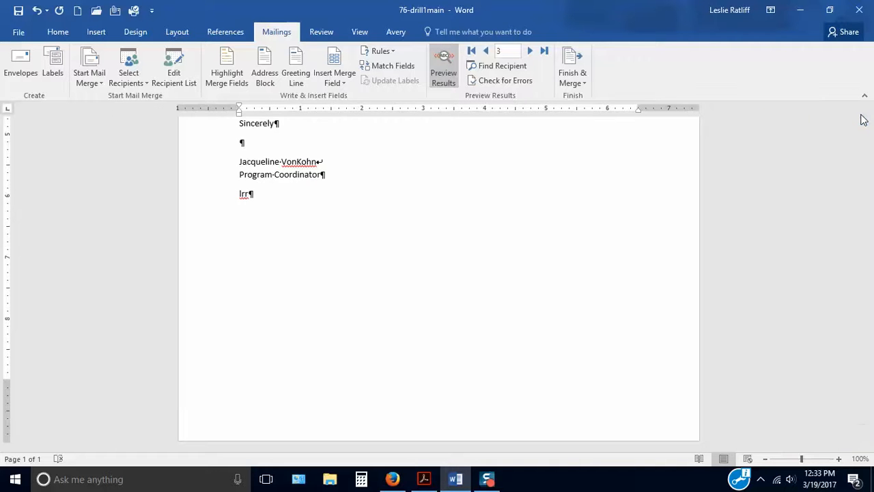
pyautogui.click(861, 13)
pyautogui.click(437, 264)
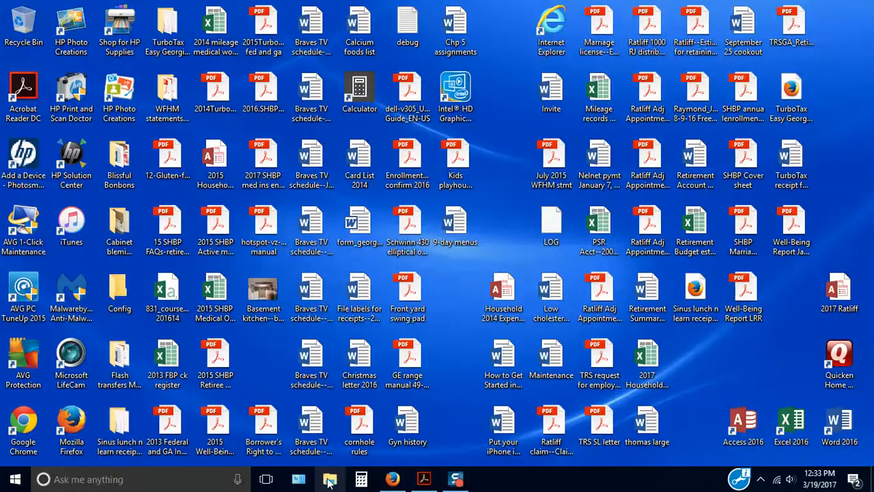
# Switch to File Explorer, check the 76-drill1 files in the "02 BUSN 1440--Jan 2017--40454 ONLINE" folder, and minimize the window
pyautogui.click(330, 479)
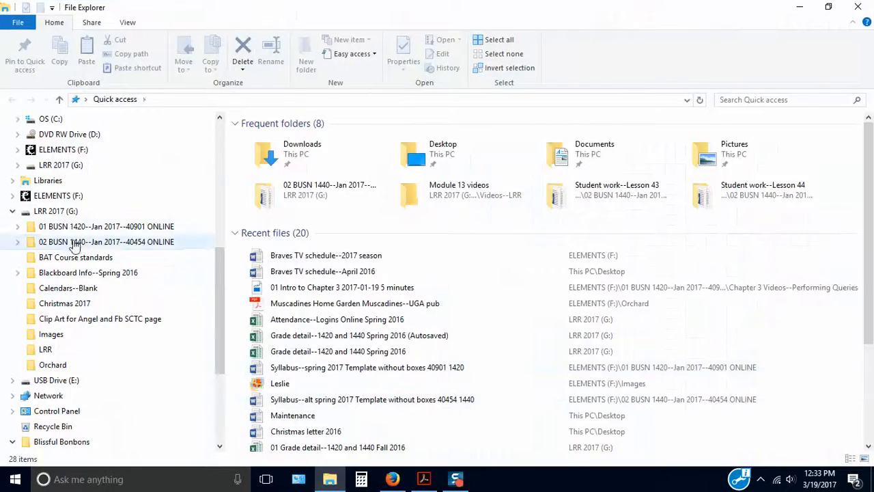
pyautogui.click(78, 247)
pyautogui.scroll(-10, 311, 352)
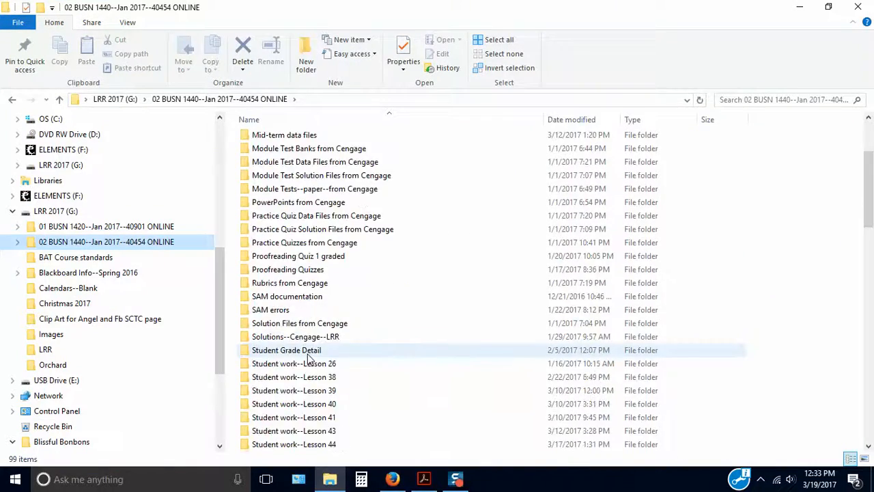
pyautogui.scroll(-4, 305, 357)
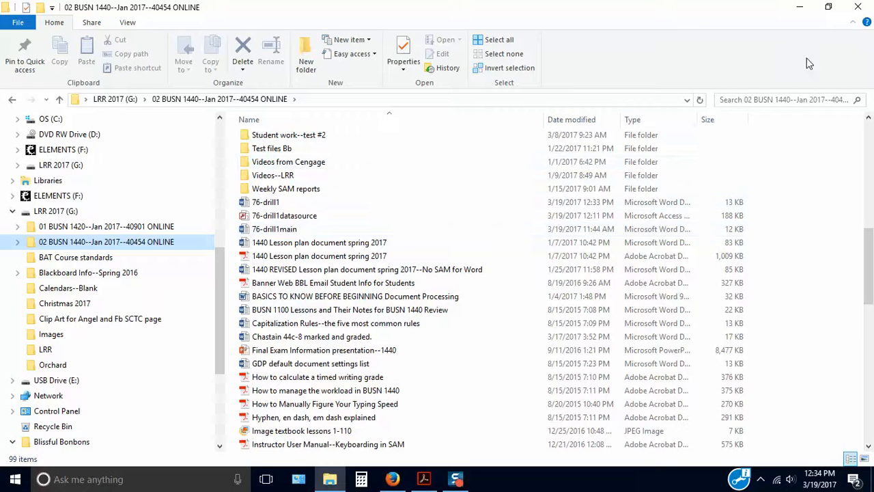
pyautogui.click(800, 7)
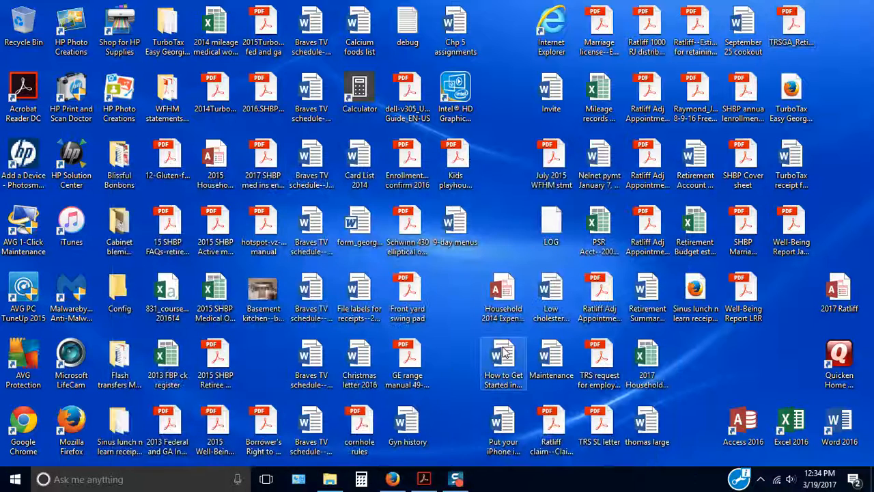